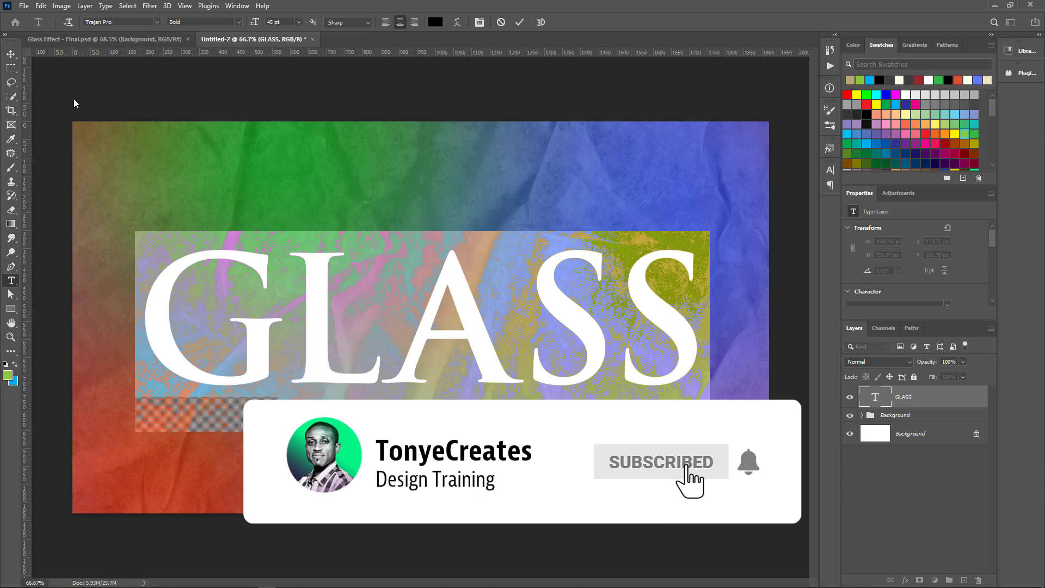
Commit the GLASS text and add a Bevel & Emboss effect to its layer
left_click(11, 55)
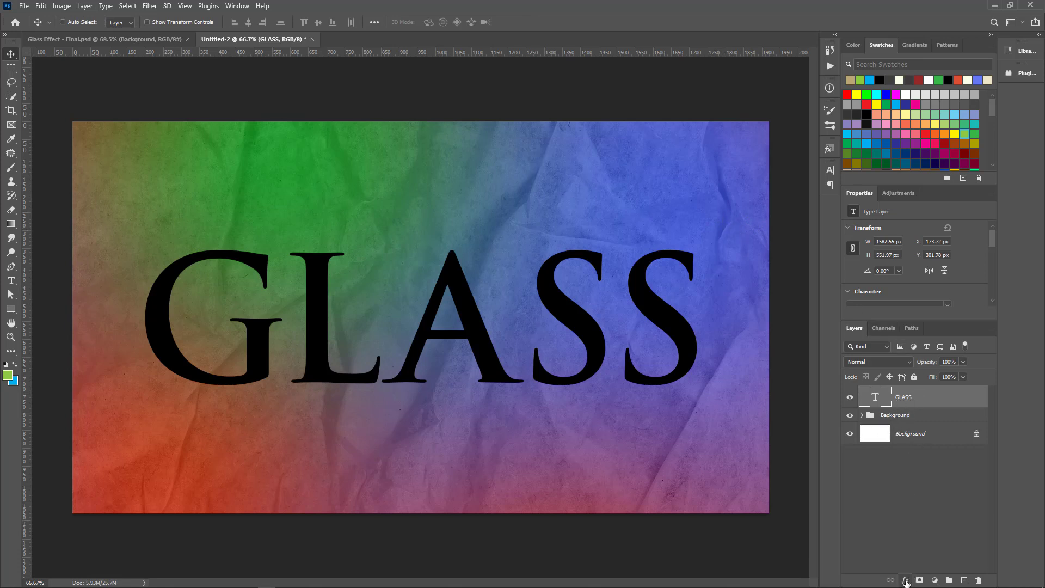
left_click(906, 580)
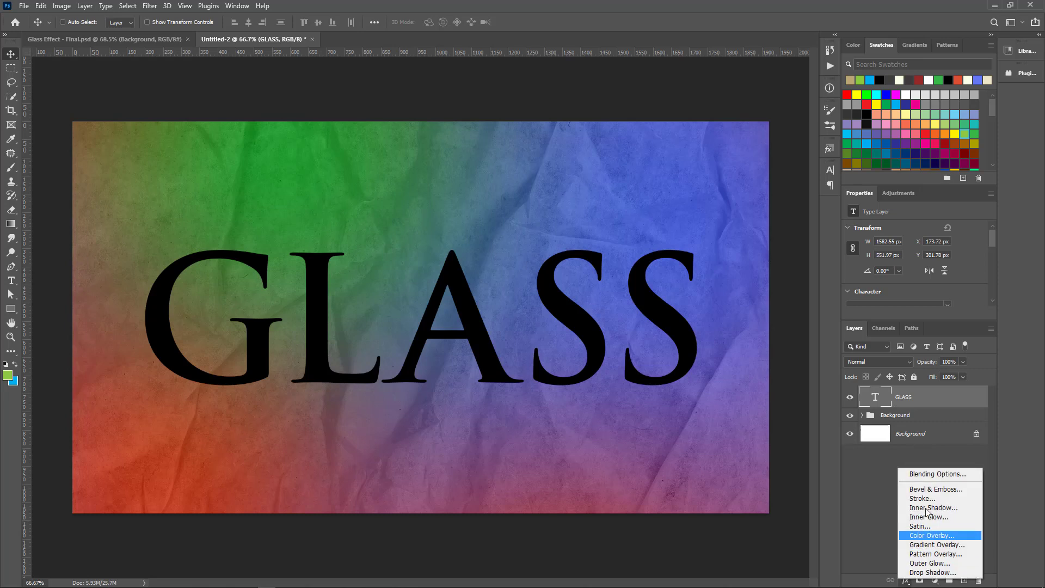
left_click(934, 489)
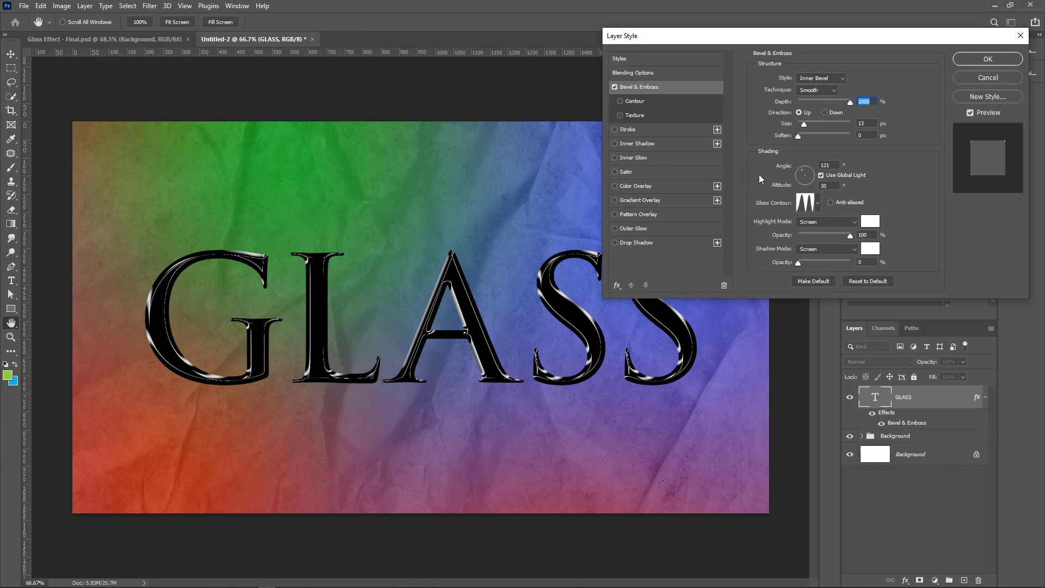
Reset the layer style effects to the default list and turn Bevel & Emboss back on
left_click(617, 285)
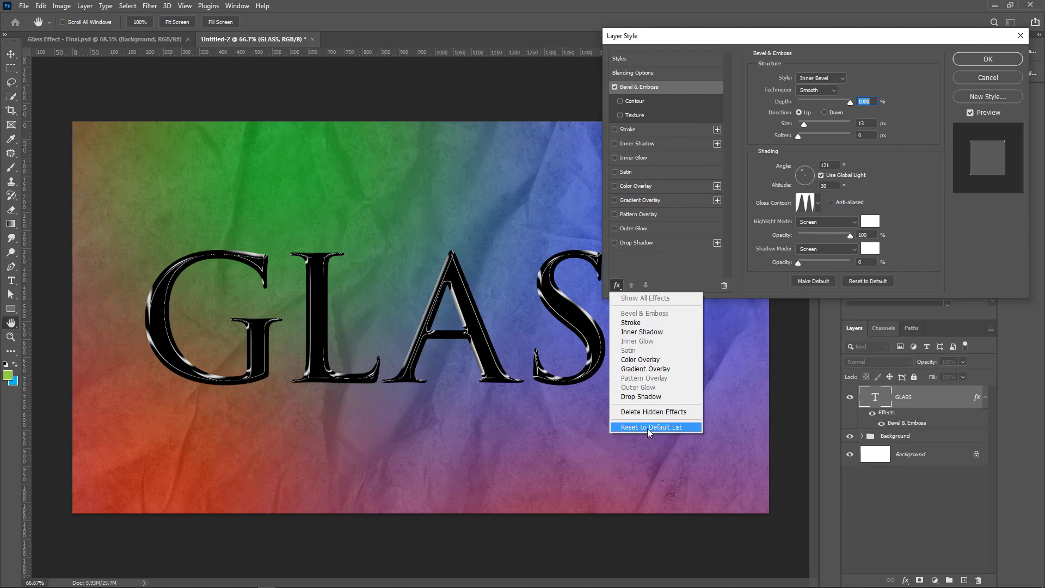
left_click(661, 428)
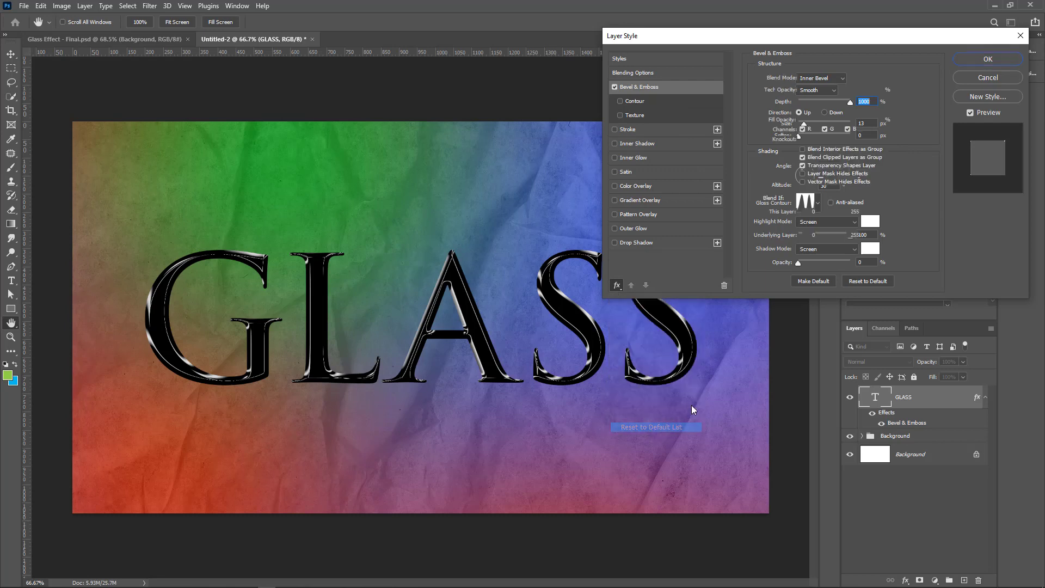
left_click_drag(718, 42, 711, 65)
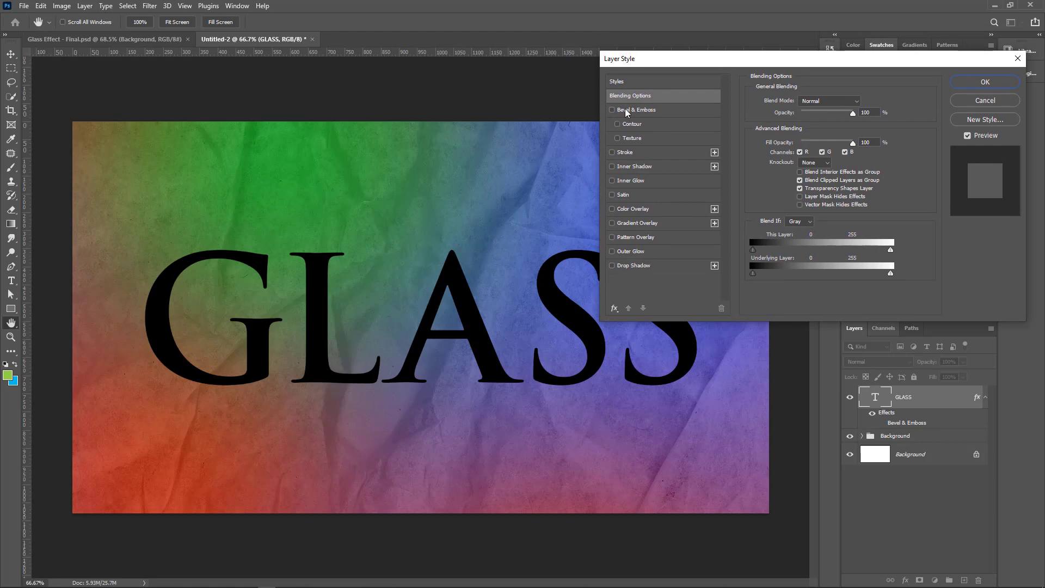
left_click(627, 111)
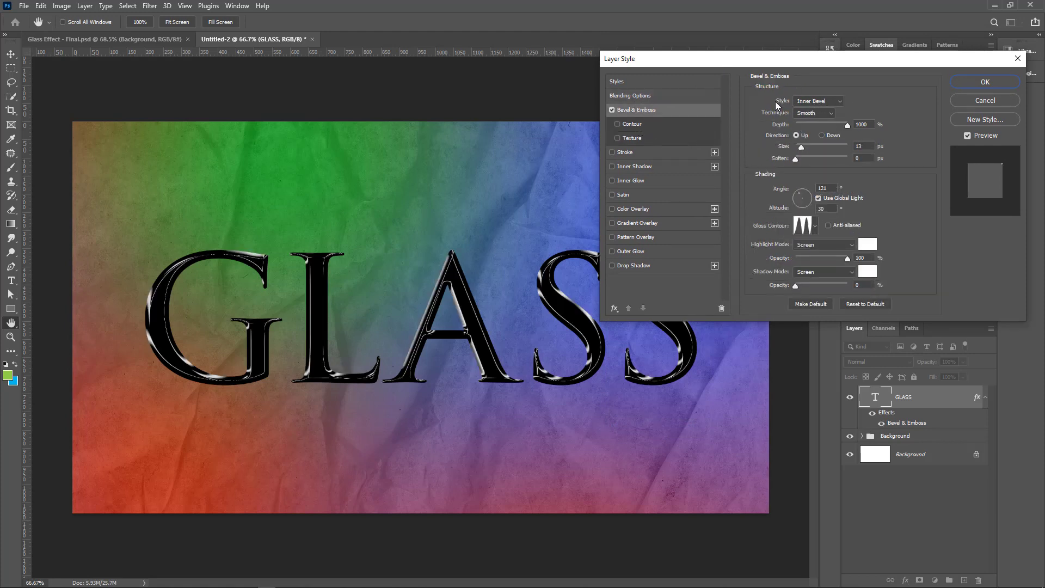
Set the bevel structure to Inner Bevel style, Smooth technique, 13 px size and 0 px soften
left_click(824, 100)
left_click(817, 119)
mouse_move(802, 147)
left_mouse_down()
mouse_move(809, 143)
mouse_move(801, 147)
left_mouse_up()
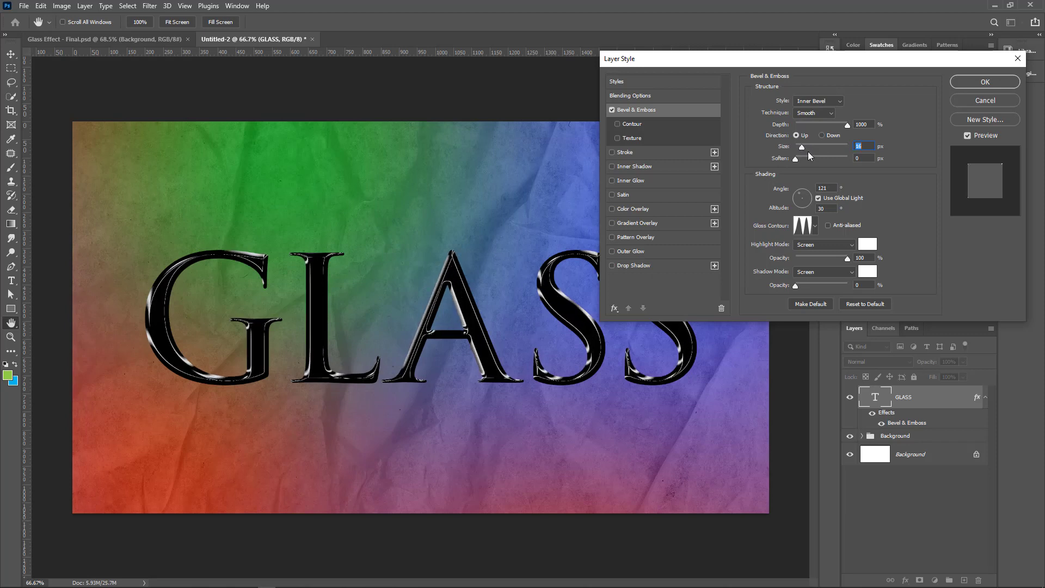
type("13")
left_click(864, 157)
Set the bevel's shading angle to 121° and its altitude to 32°
left_click_drag(803, 192, 800, 193)
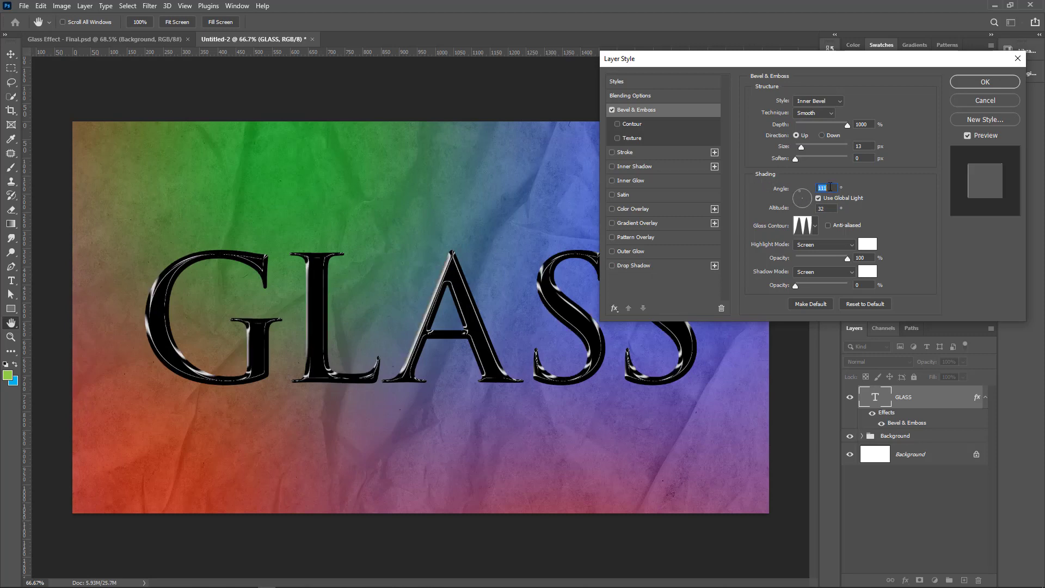
type("121")
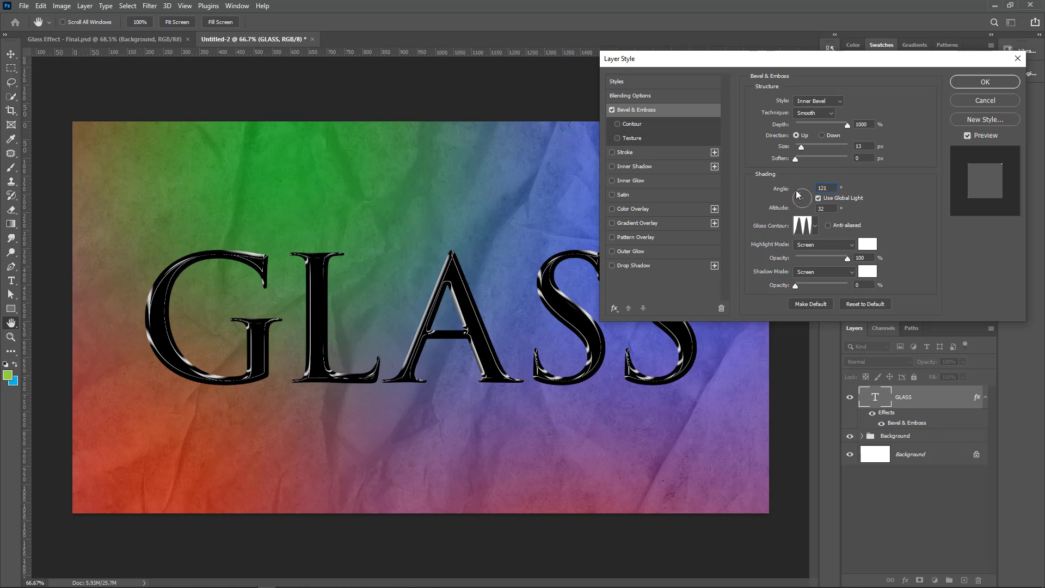
left_click(831, 209)
Preview the linear gloss contour on the bevel, and choose the double-ring preset with three peaks
left_click(815, 227)
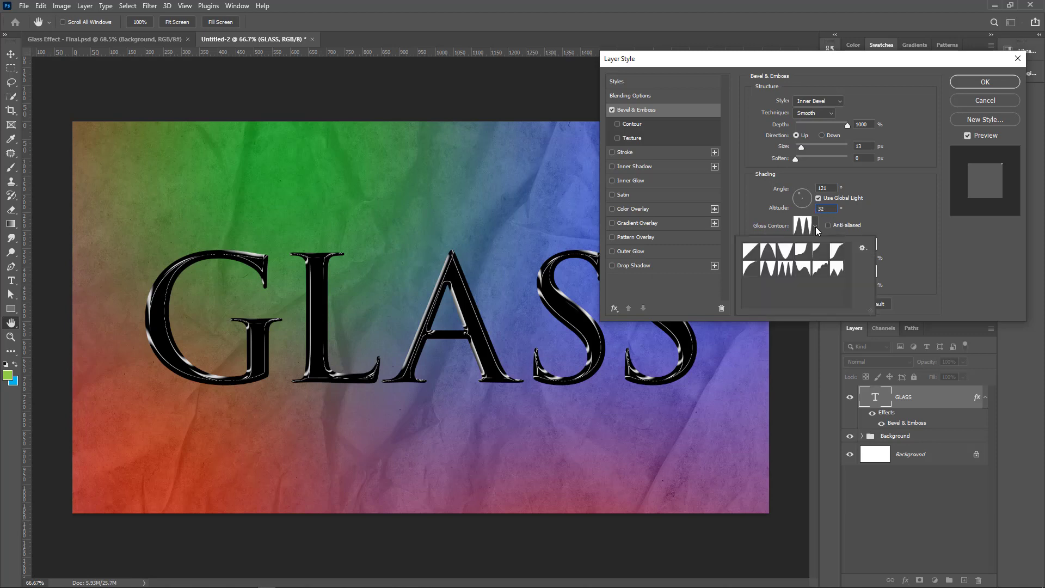
left_click(752, 253)
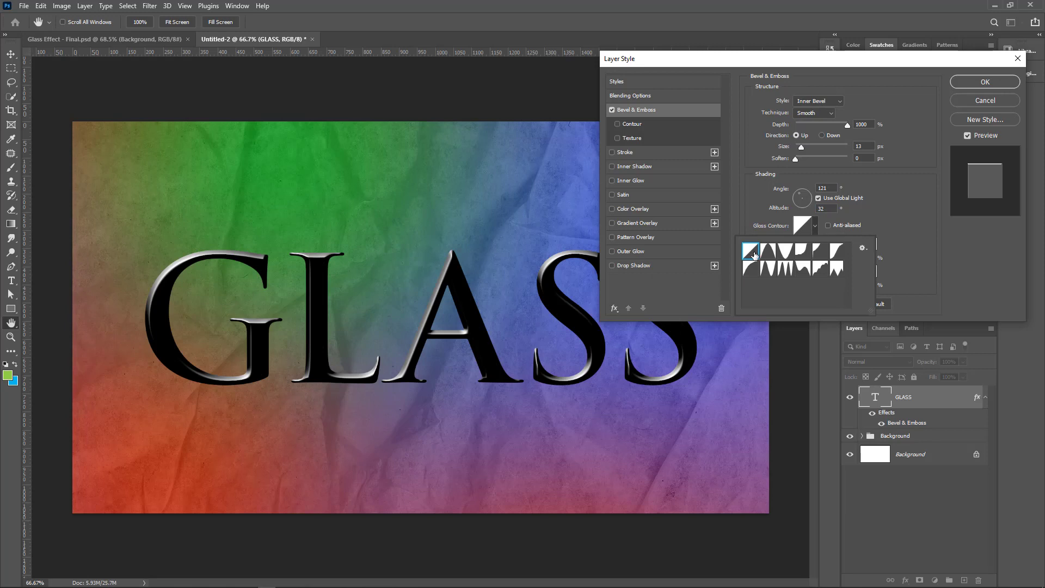
left_click(785, 272)
left_click(916, 253)
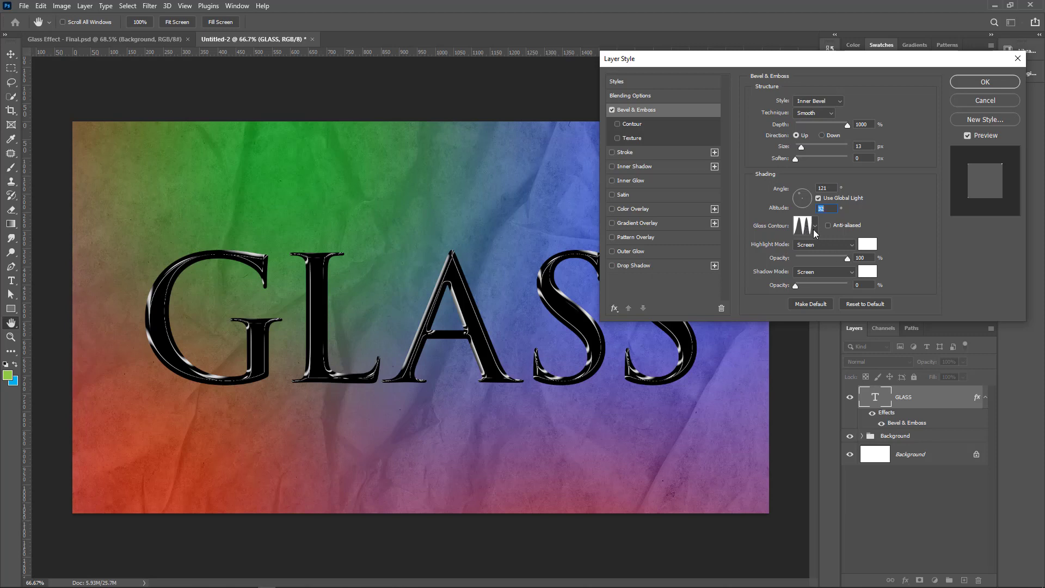
Try several other gloss contour presets on the bevel and return to the double-ring preset
left_click(814, 225)
left_click(836, 251)
left_click(818, 258)
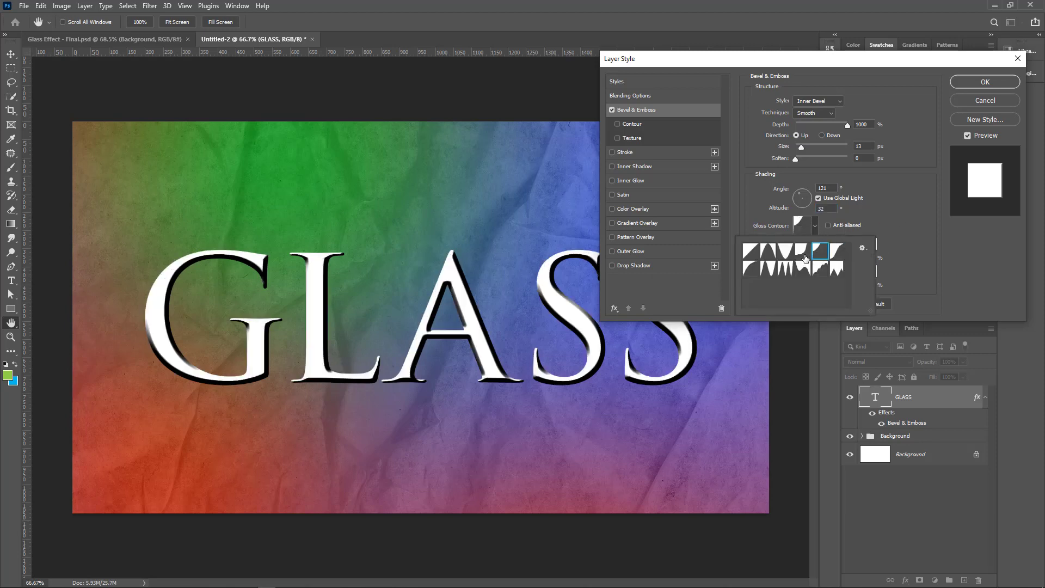
left_click(802, 257)
left_click(783, 256)
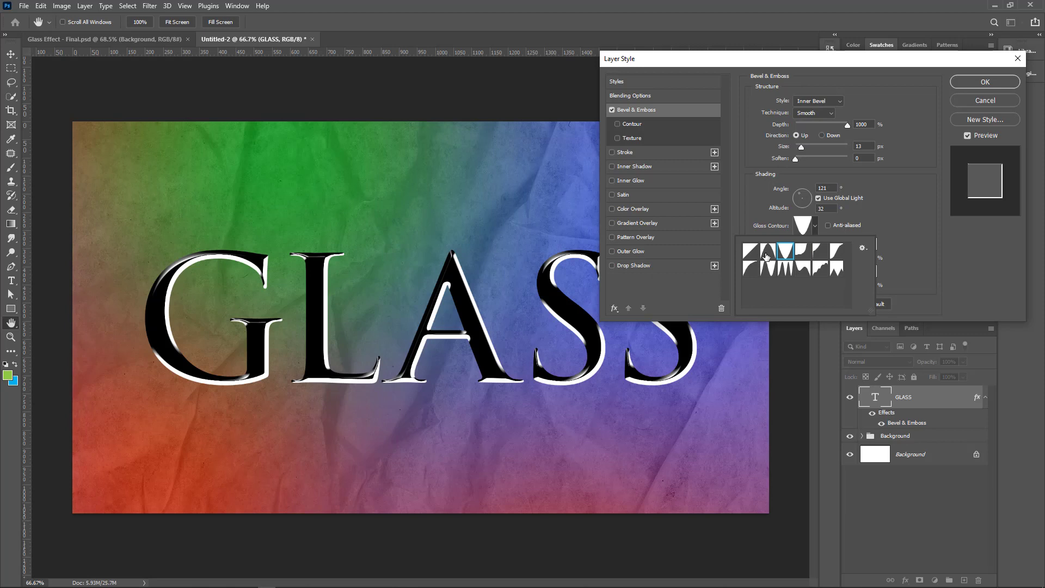
left_click(766, 264)
left_click(787, 272)
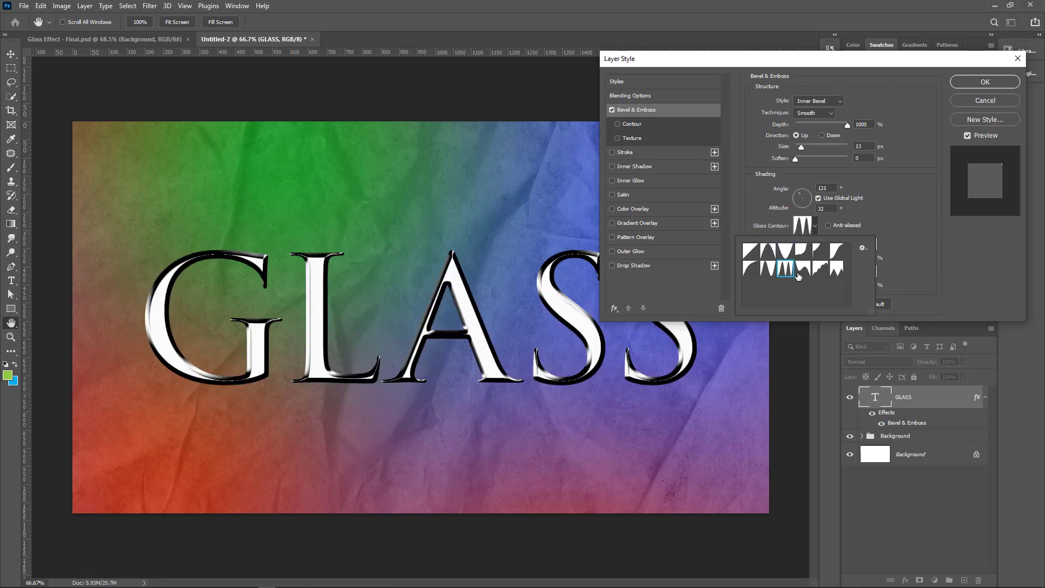
left_click(899, 234)
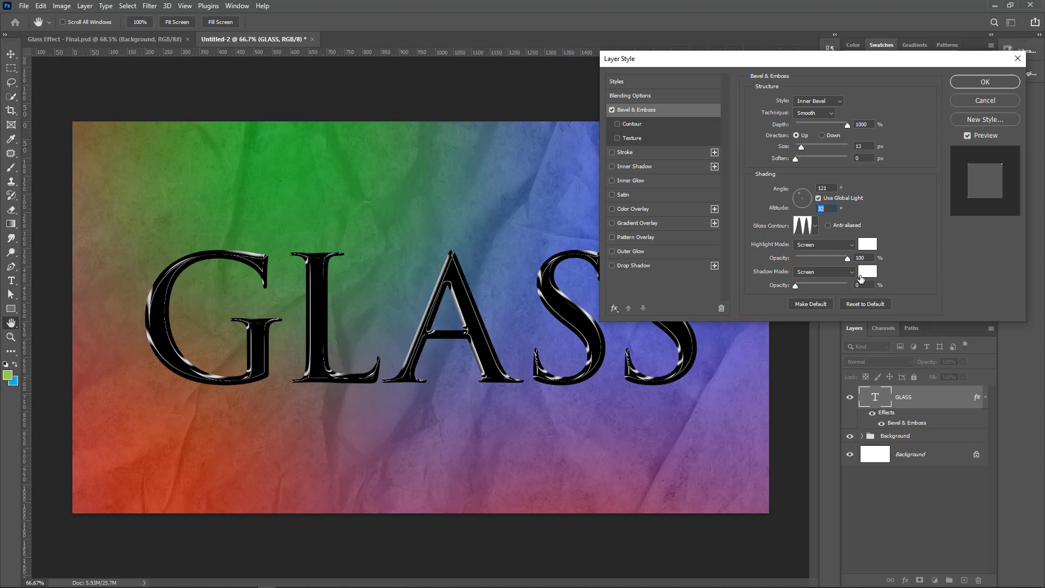
Enable Contour under Bevel & Emboss and set its range to 100%
left_click(626, 124)
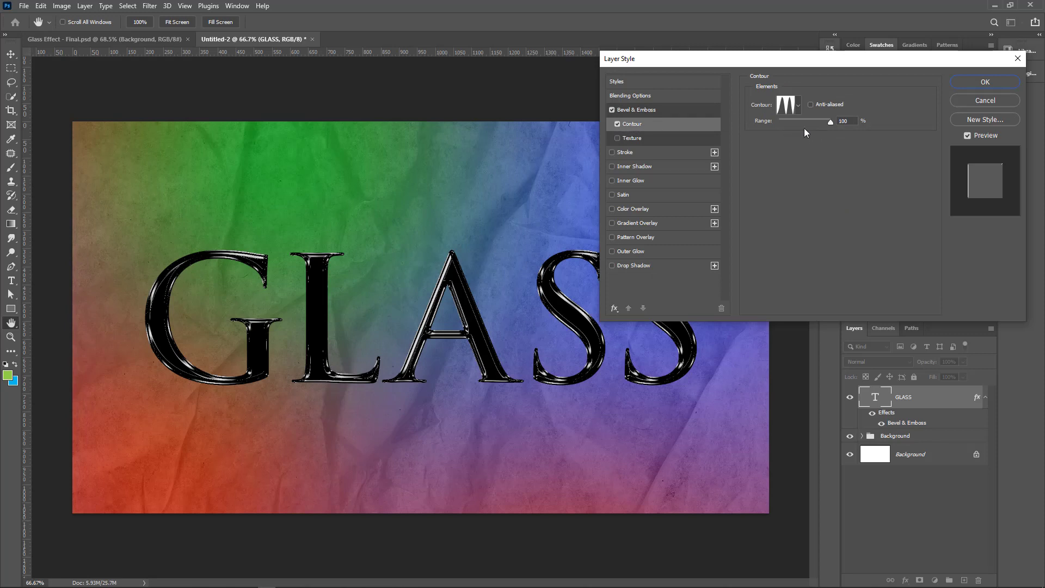
mouse_move(825, 120)
left_mouse_down()
mouse_move(776, 129)
mouse_move(827, 120)
left_mouse_up()
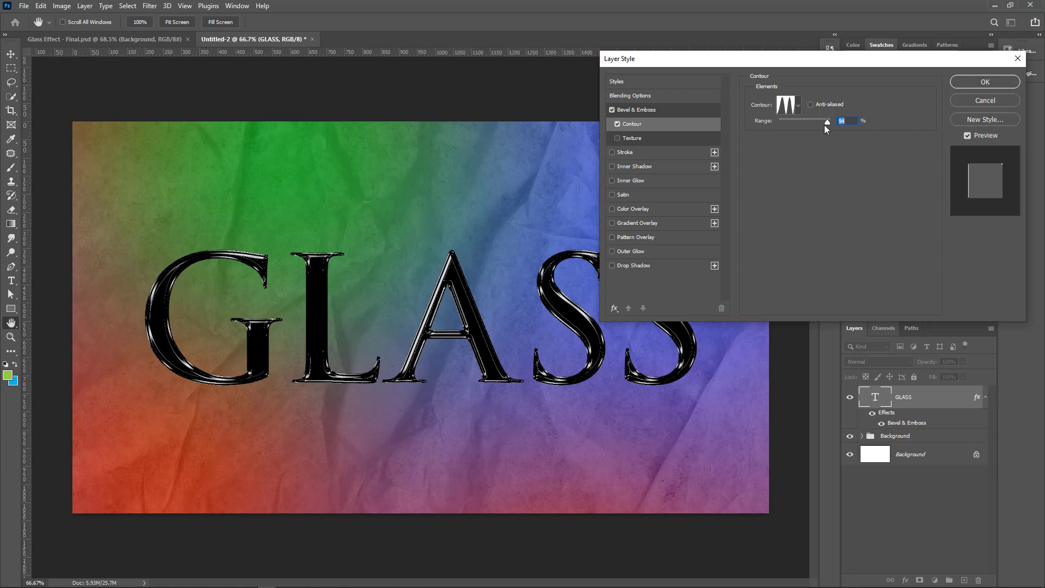
left_click_drag(826, 122, 834, 121)
Add an Inner Glow with Overlay blend mode, 43% opacity and 0% noise
left_click(642, 182)
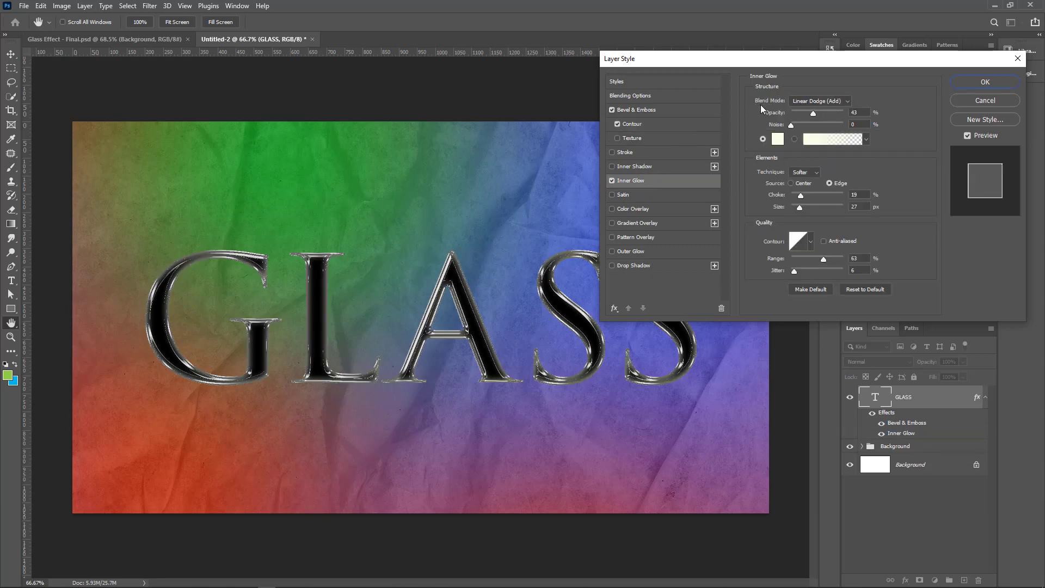
left_click(826, 102)
left_click(816, 234)
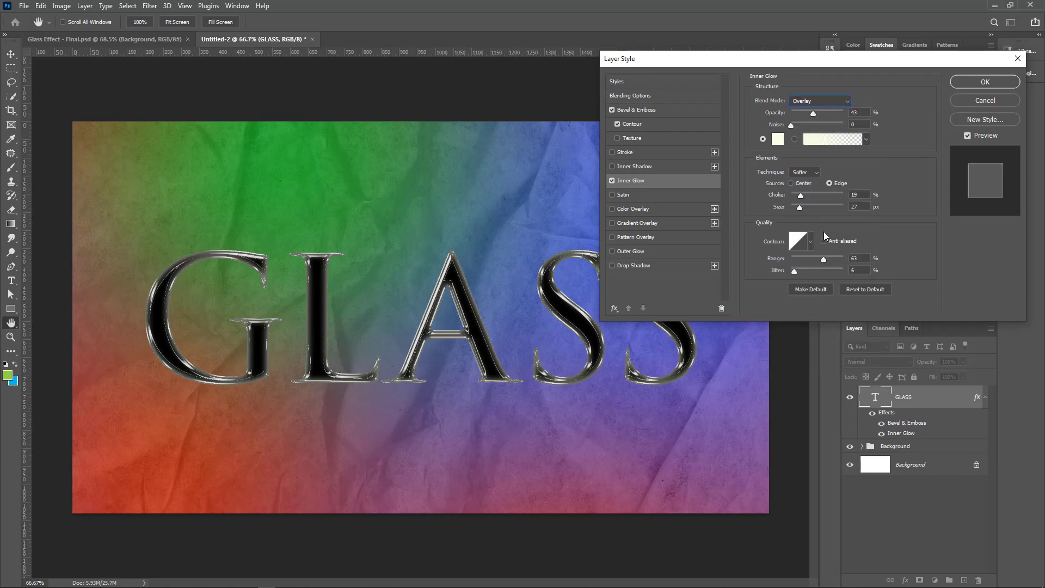
left_click_drag(796, 65, 798, 44)
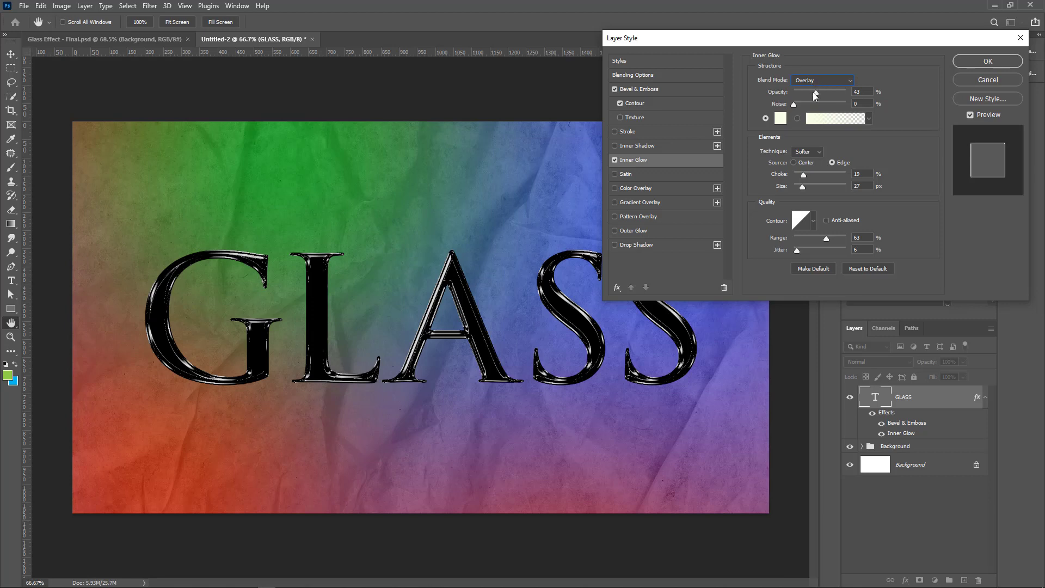
double_click(863, 92)
left_click(865, 103)
Choose a pale, nearly white cream as the Inner Glow colour
left_click(780, 119)
left_click_drag(648, 70, 662, 125)
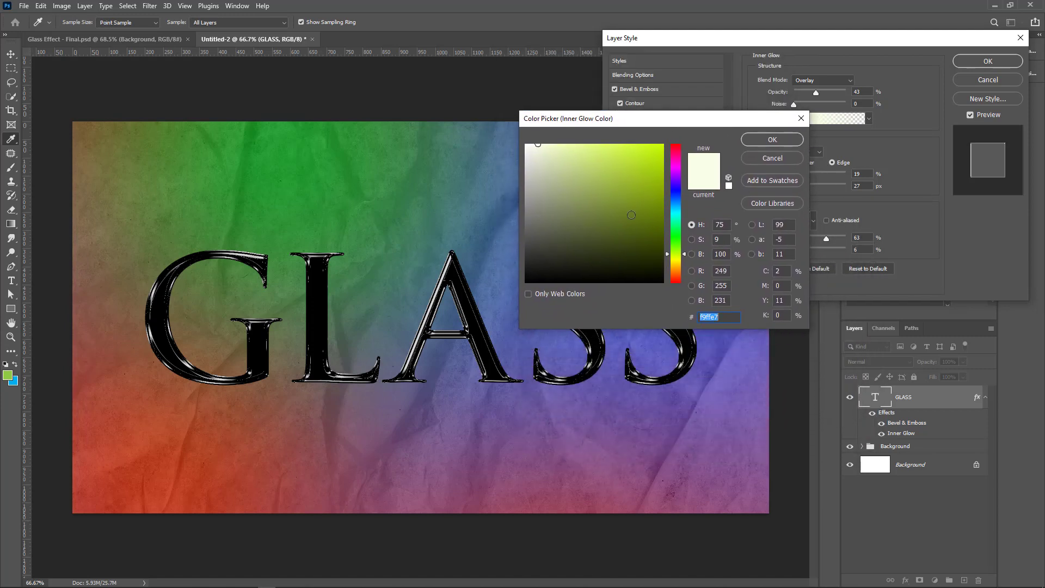
left_click_drag(689, 115, 643, 101)
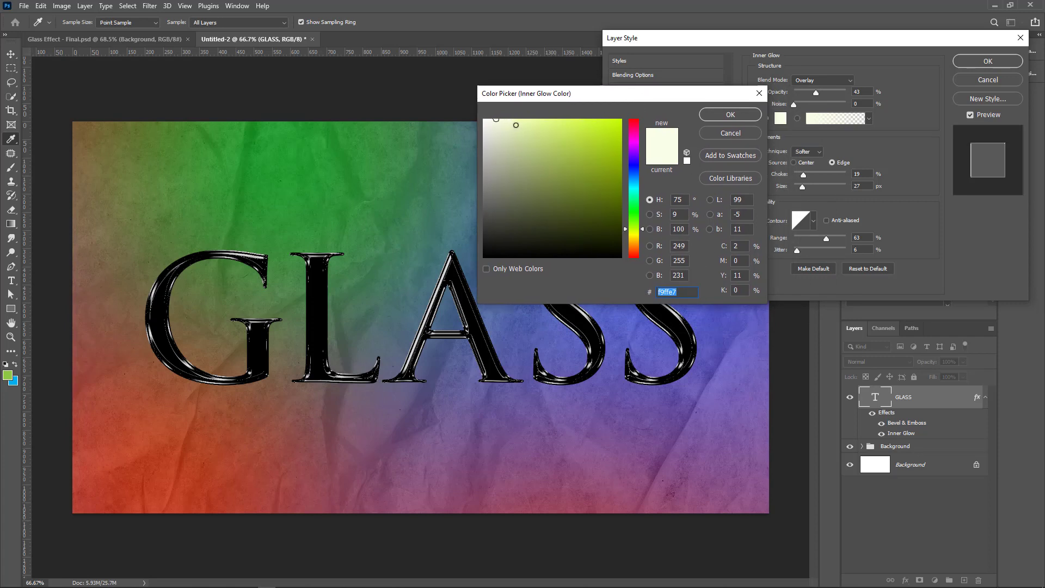
left_click_drag(516, 134, 493, 120)
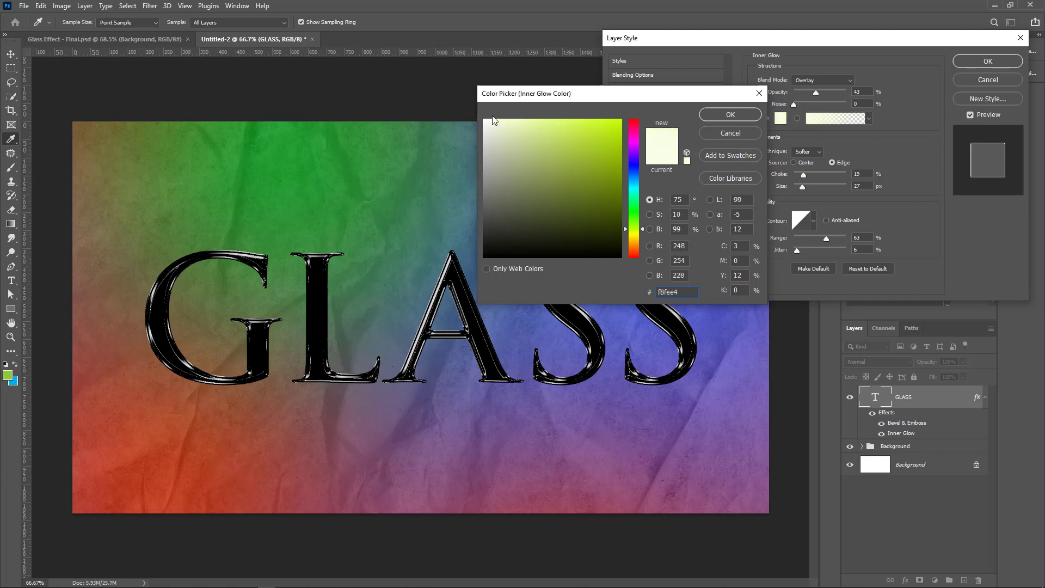
left_click(734, 116)
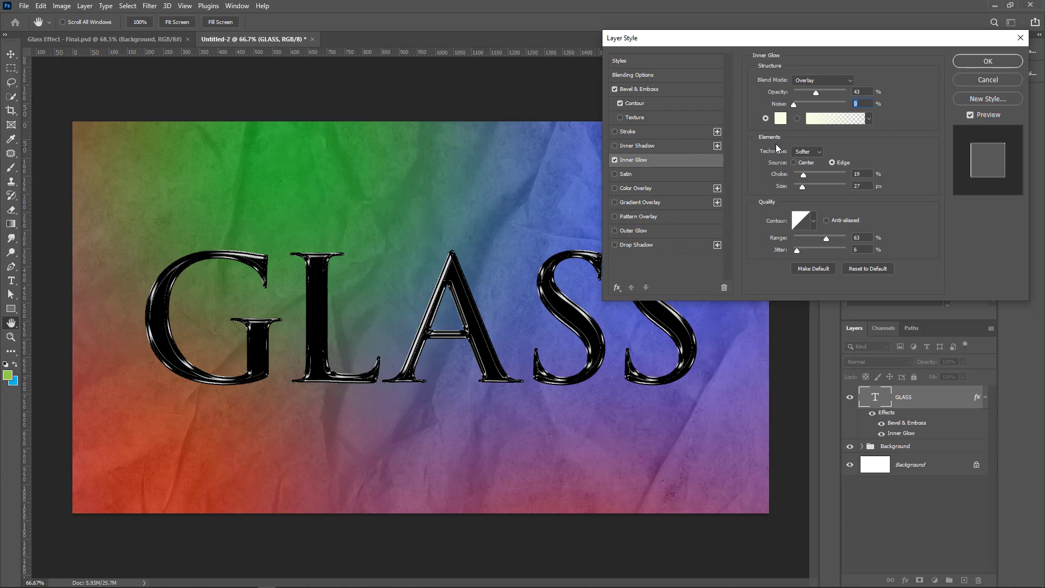
Give the Inner Glow the Softer technique, 19% choke, 63% range and 6% jitter, and apply the layer style
left_click(816, 152)
left_click(826, 160)
left_click_drag(804, 173, 809, 175)
double_click(865, 174)
type("19")
left_click(864, 237)
left_click(866, 247)
left_click(968, 60)
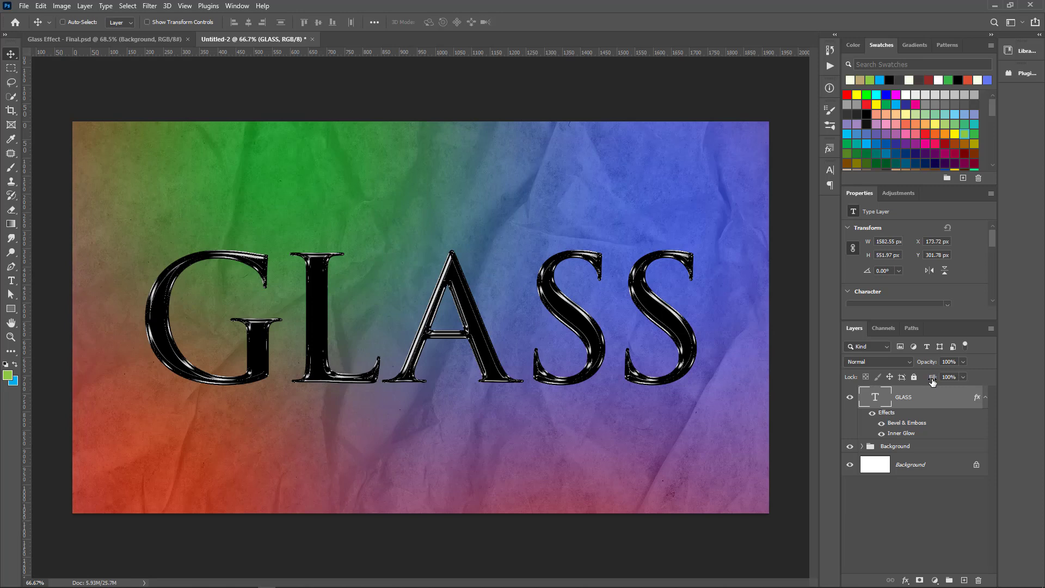
Set the GLASS layer's fill to 0%
left_click(963, 377)
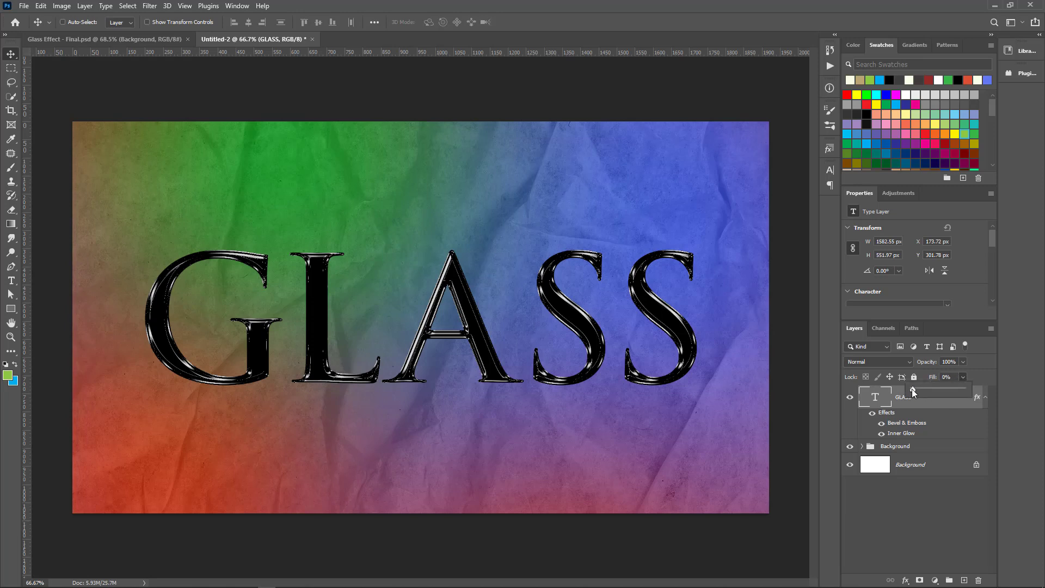
left_click_drag(912, 389, 908, 388)
left_click(980, 361)
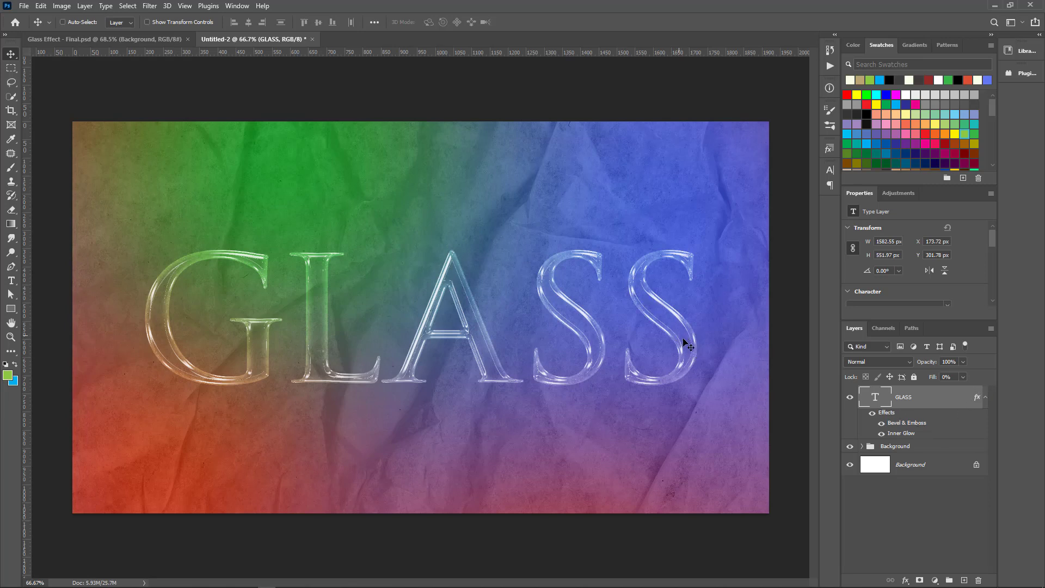
Try moving the GLASS text slightly down and to the right, and undo the move
left_click_drag(653, 324, 700, 350)
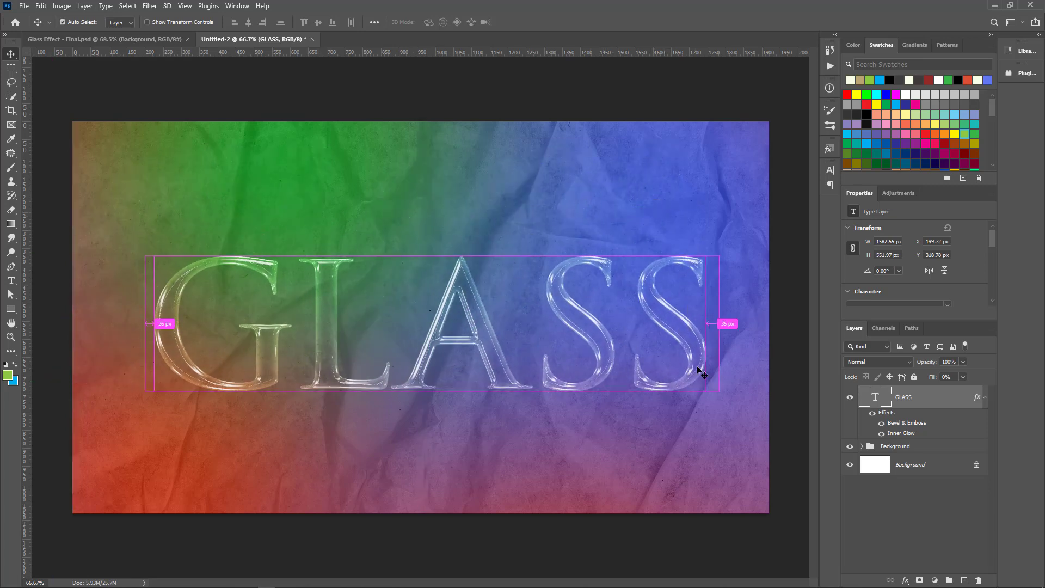
key("ctrl+z")
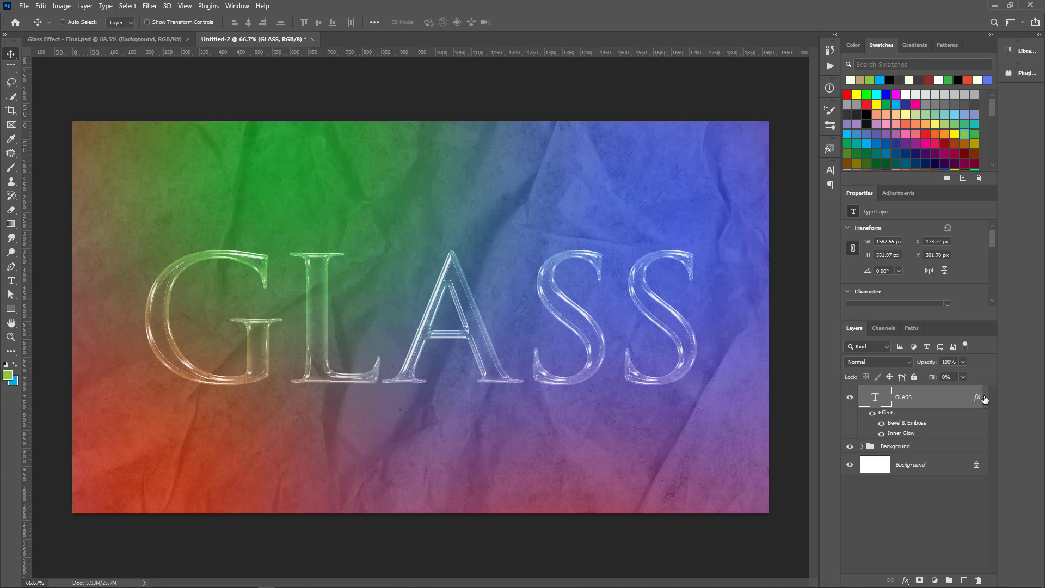
Reopen the GLASS layer's style and set the Bevel & Emboss contour range to 30%
double_click(978, 402)
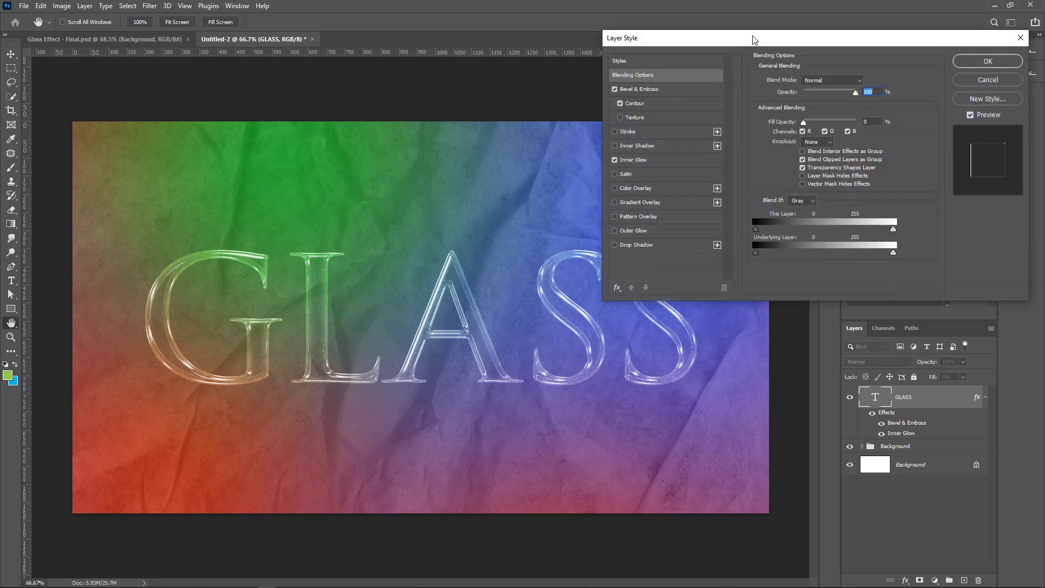
left_click_drag(755, 38, 672, 45)
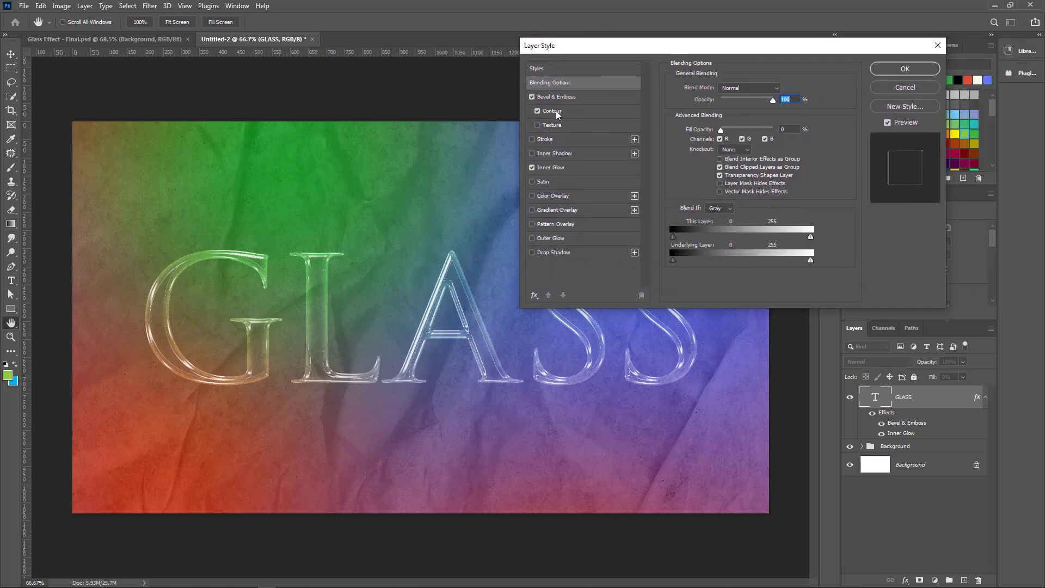
left_click(547, 112)
left_click_drag(744, 107, 714, 111)
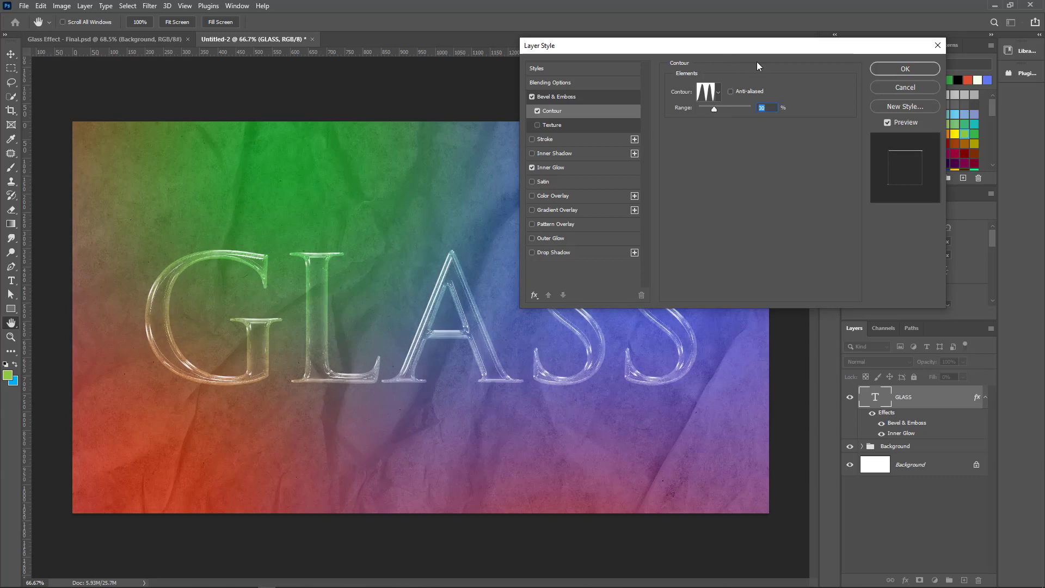
left_click_drag(756, 46, 777, 70)
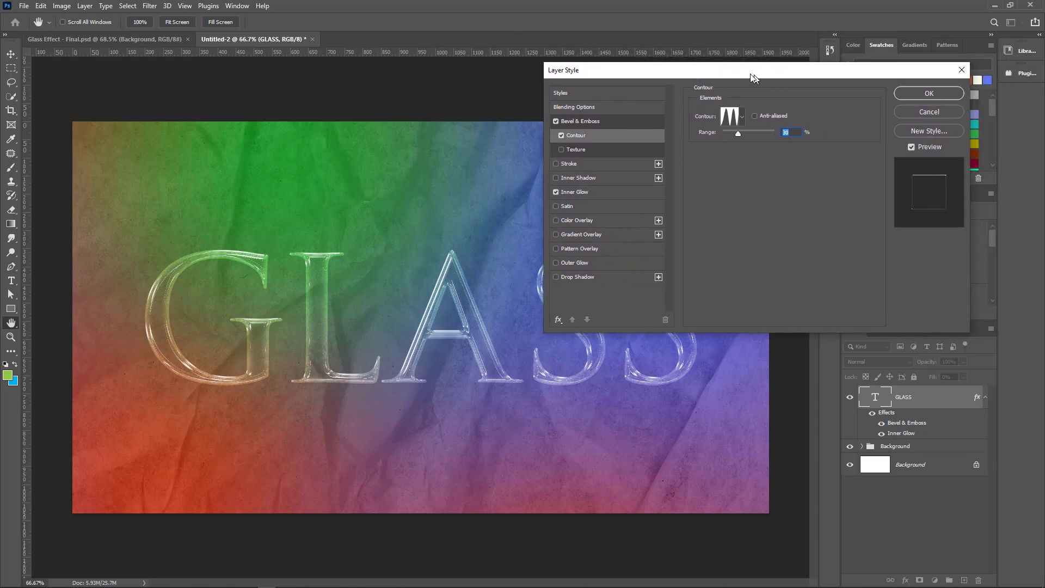
Set the Inner Glow's opacity to 74% and its size to 27 px
left_click(575, 191)
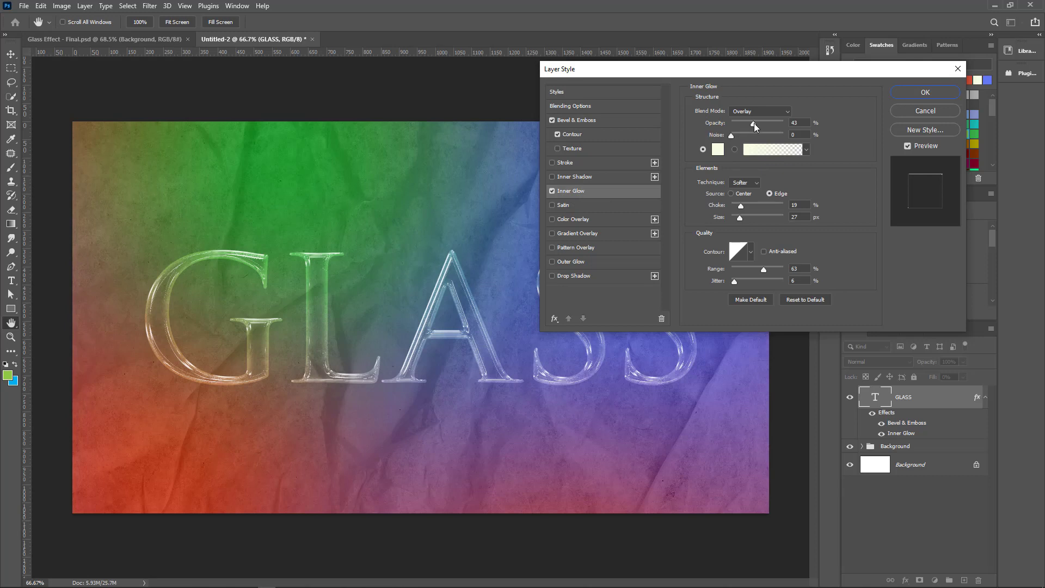
mouse_move(754, 123)
left_mouse_down()
mouse_move(744, 126)
mouse_move(779, 124)
mouse_move(737, 135)
mouse_move(761, 133)
mouse_move(746, 136)
left_mouse_up()
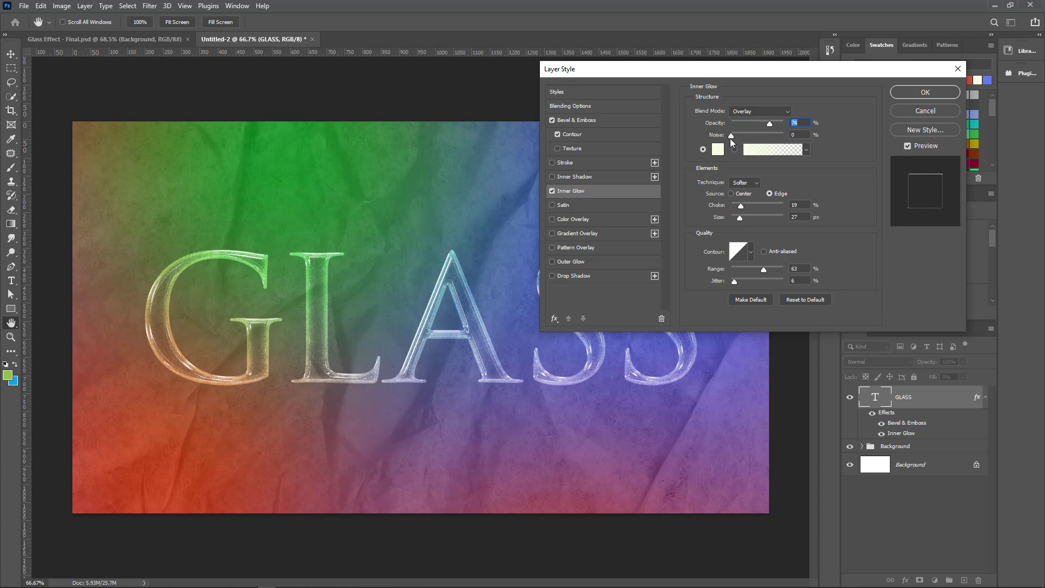
key("Tab")
left_click_drag(744, 217, 751, 217)
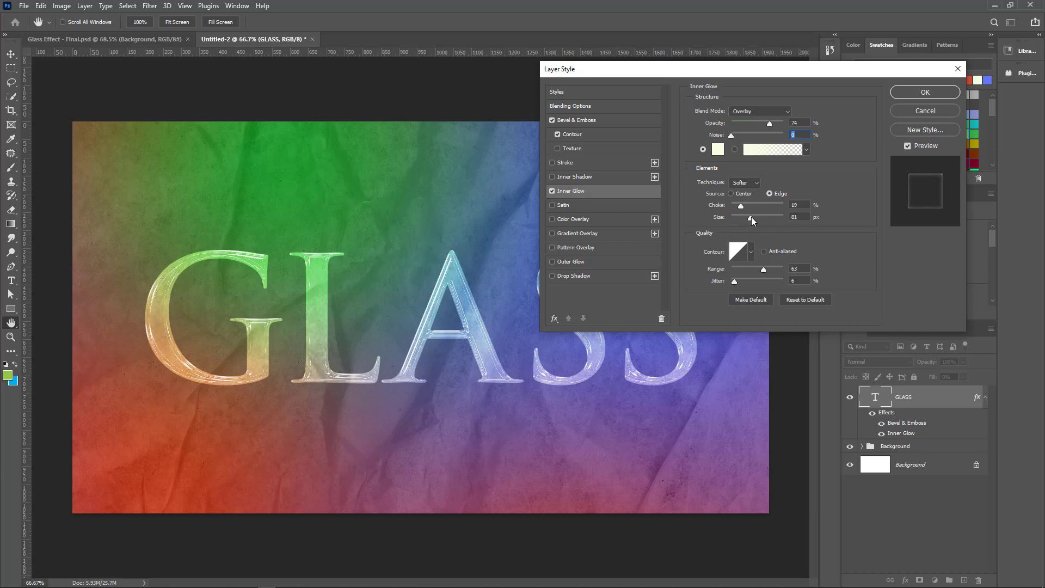
left_click_drag(751, 216, 741, 220)
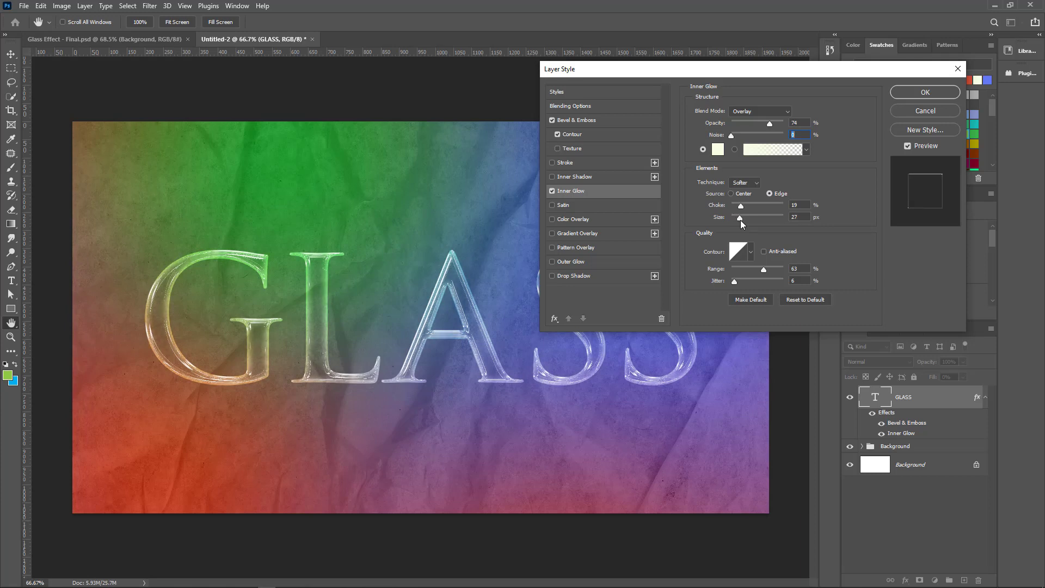
Try a light teal Inner Glow colour, #8bdfd2
left_click(722, 154)
left_click(535, 136)
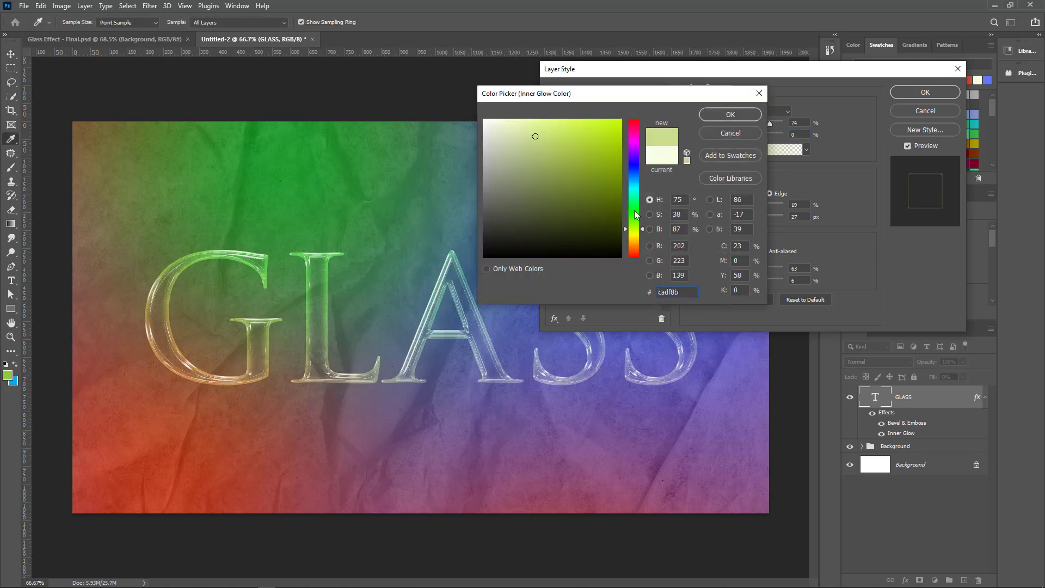
left_click(634, 198)
left_click_drag(634, 199, 636, 192)
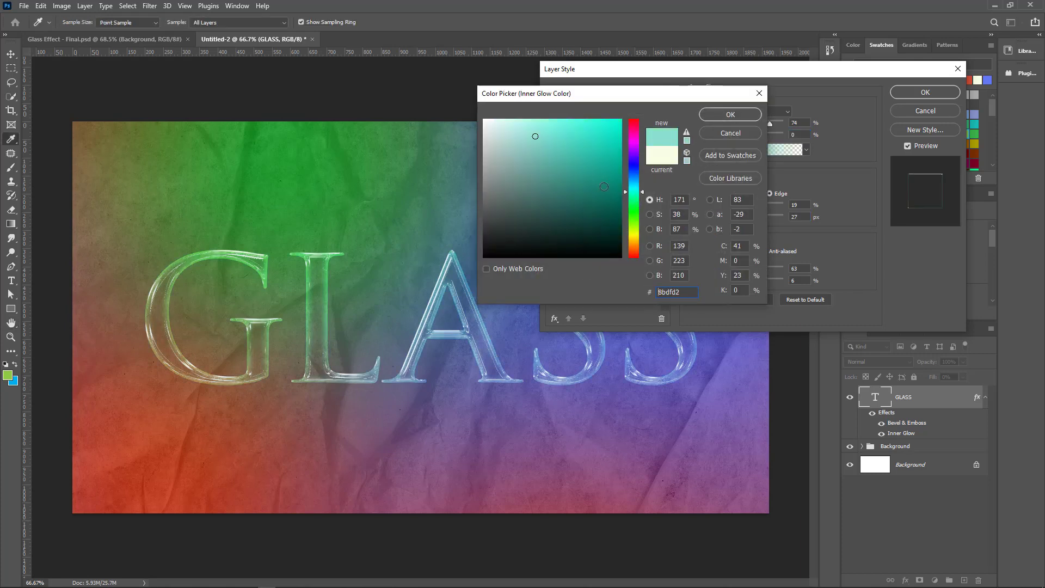
left_click_drag(635, 97, 760, 73)
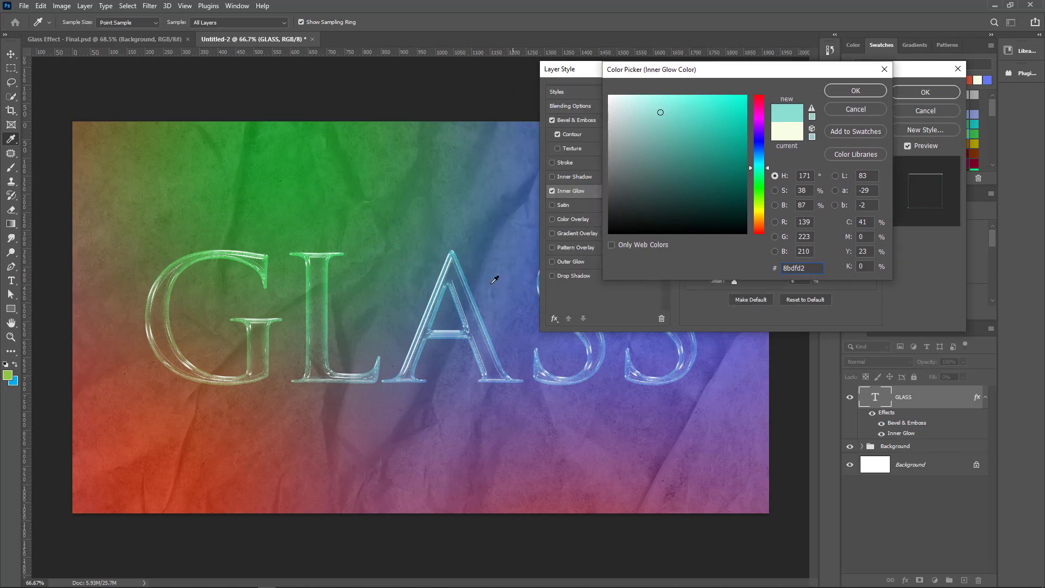
left_click(850, 91)
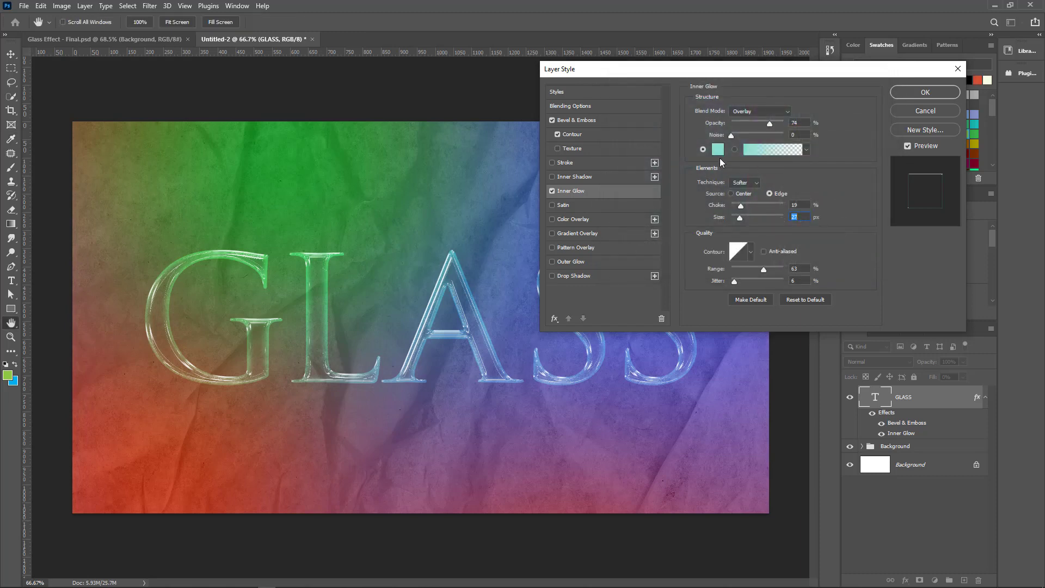
Change the Inner Glow colour to a very pale warm off-white
left_click(718, 149)
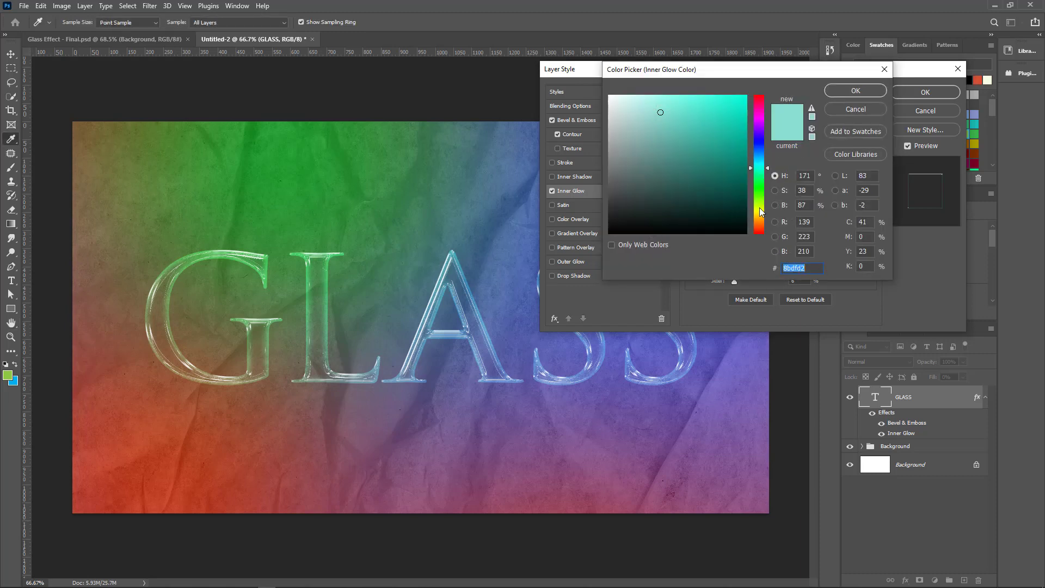
left_click(759, 207)
left_click_drag(651, 109, 618, 97)
left_click(857, 90)
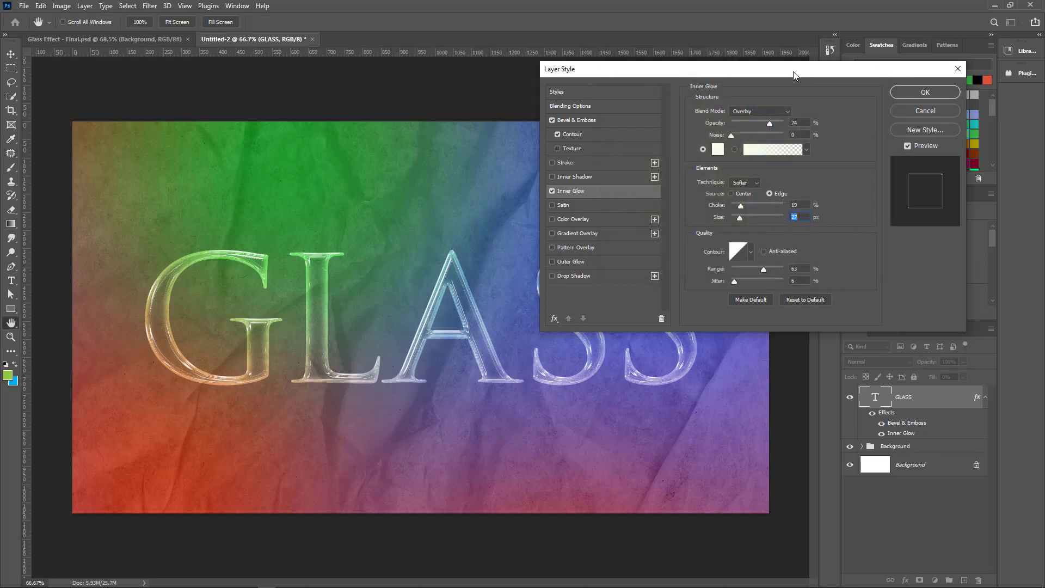
Add a Drop Shadow to the GLASS text with 43 px distance, 22% spread and a small size
left_click_drag(794, 75, 746, 62)
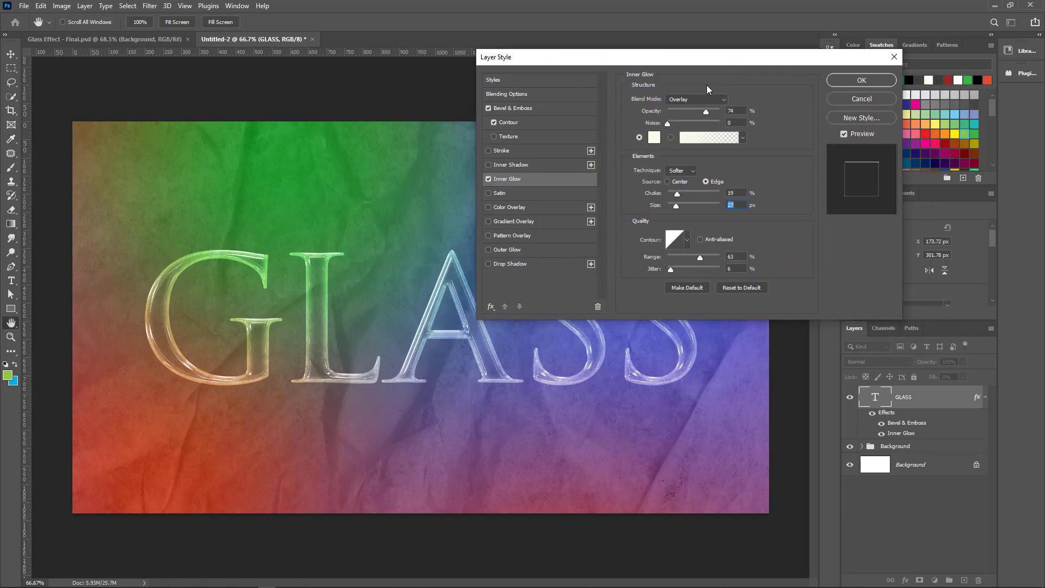
left_click(499, 264)
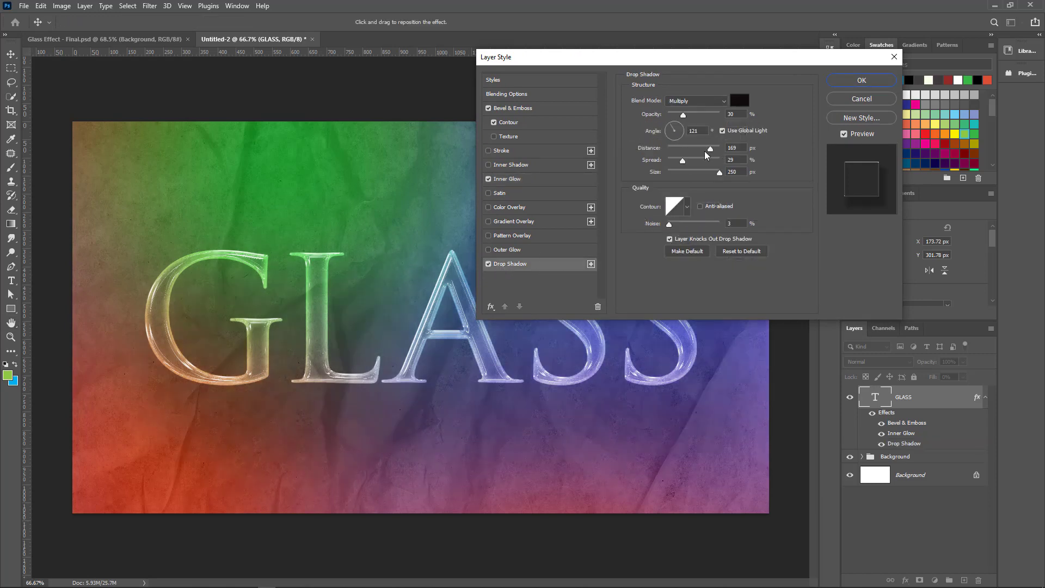
mouse_move(710, 150)
left_mouse_down()
mouse_move(689, 151)
mouse_move(671, 173)
mouse_move(693, 154)
left_mouse_up()
left_click(678, 172)
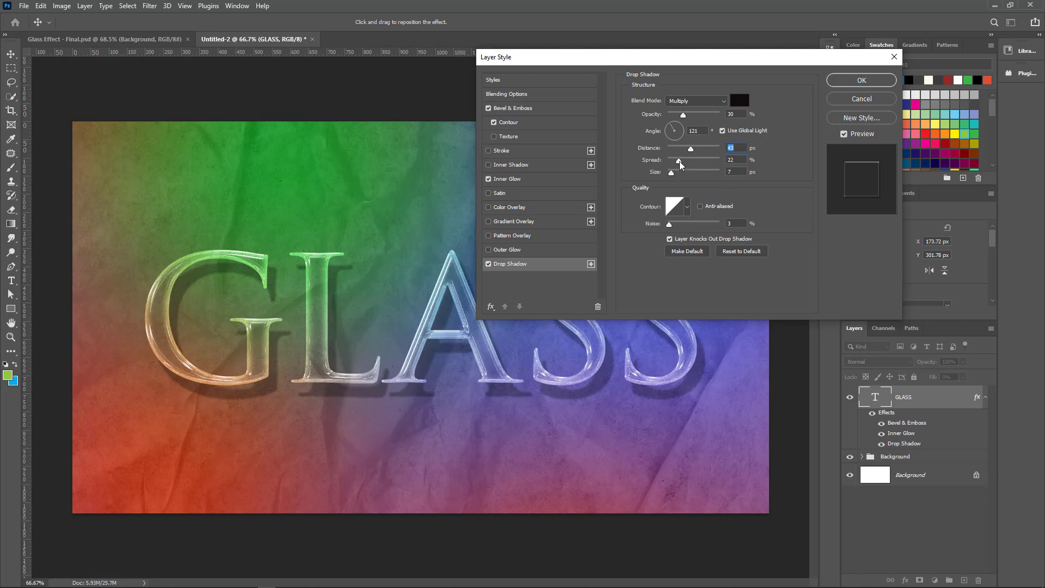
left_click(679, 161)
left_click_drag(672, 175, 674, 177)
left_click_drag(674, 177, 672, 175)
Soften the Drop Shadow to 8% opacity, 16% spread and 13 px size, turn off Layer Knocks Out Drop Shadow, and apply the style
left_click_drag(681, 120, 672, 118)
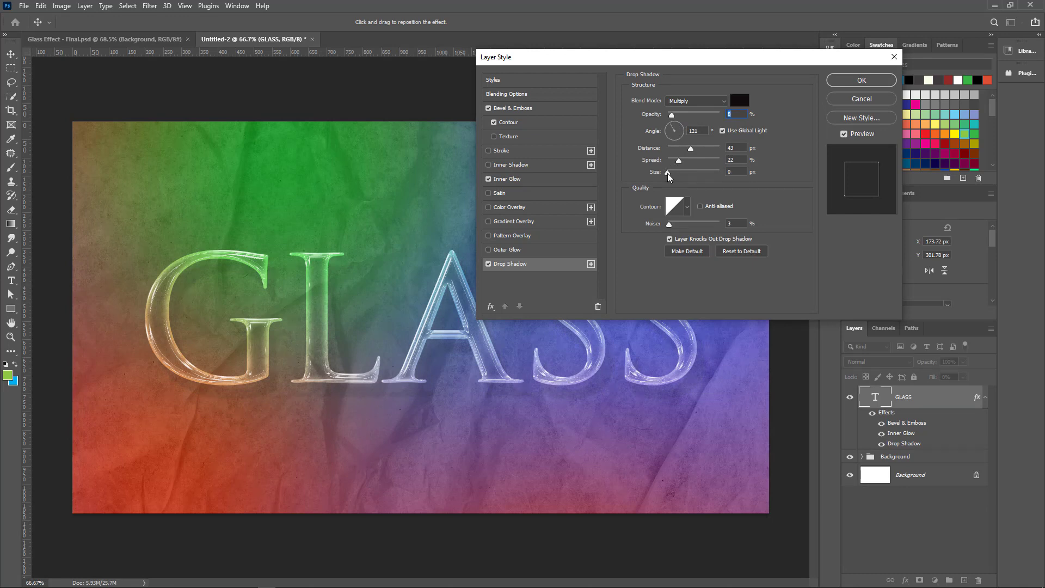
left_click_drag(674, 173, 677, 165)
left_click(669, 240)
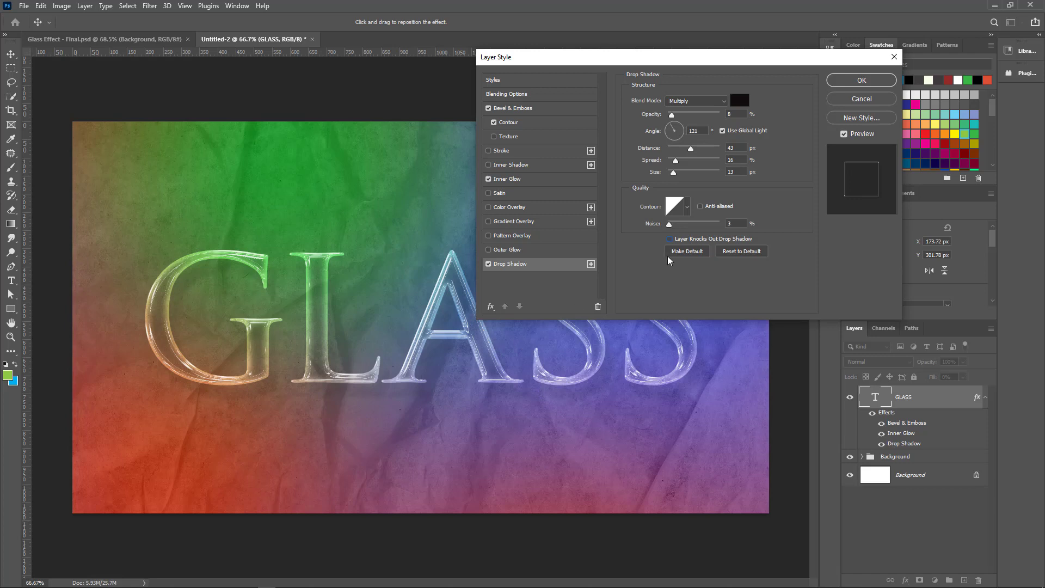
left_click(853, 84)
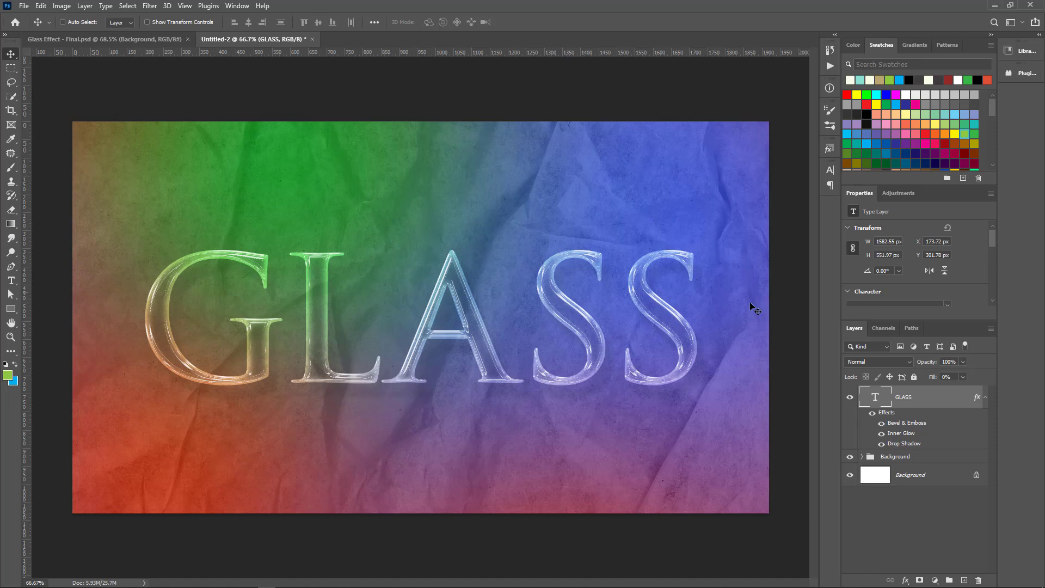
Duplicate the GLASS text layer, collapse the original's effects list and hide the original
left_click_drag(865, 393, 964, 579)
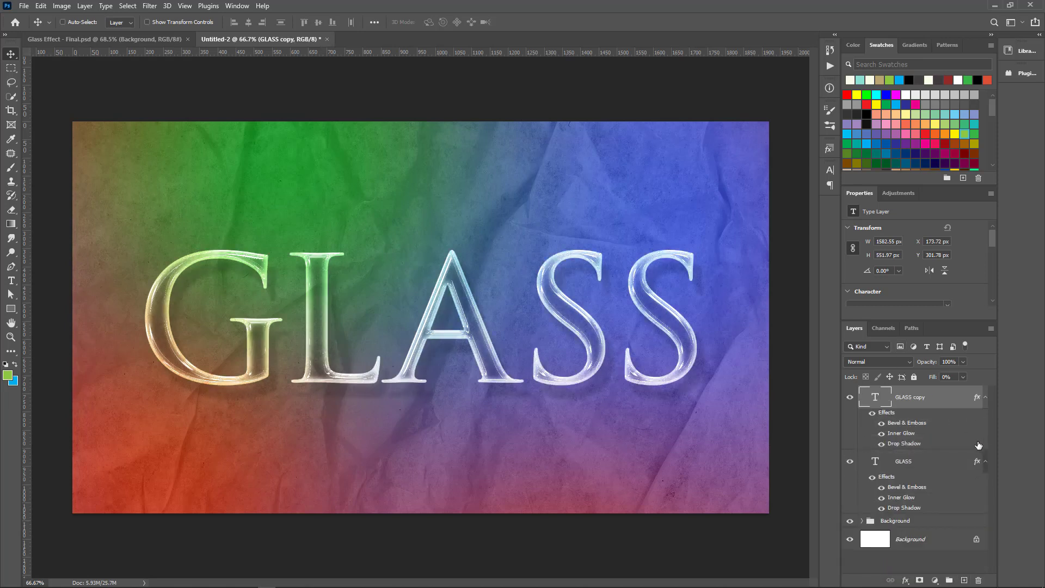
left_click(986, 461)
left_click(849, 462)
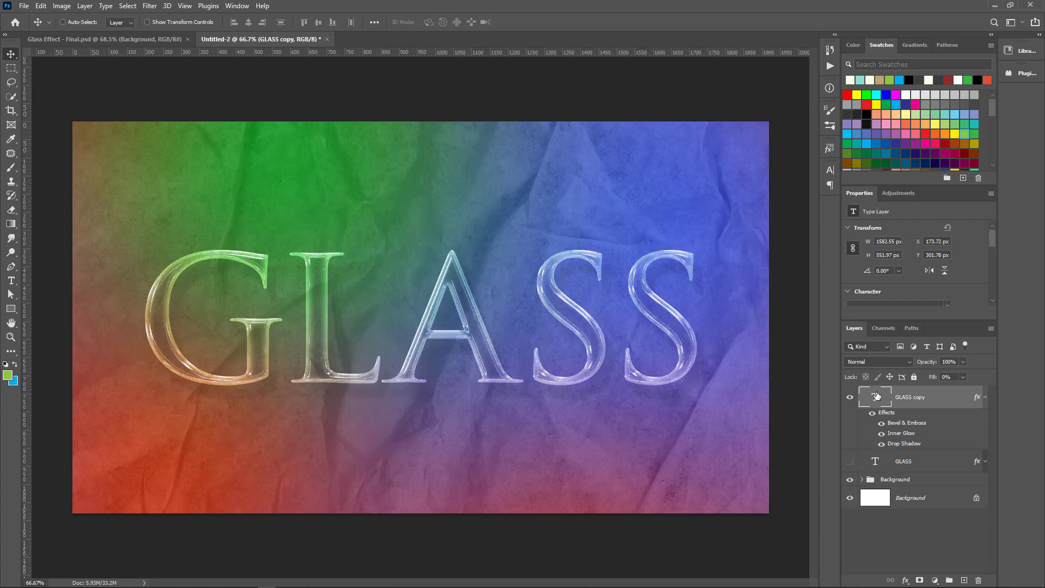
Replace the text of the duplicated GLASS layer with Block and commit the edit
double_click(873, 394)
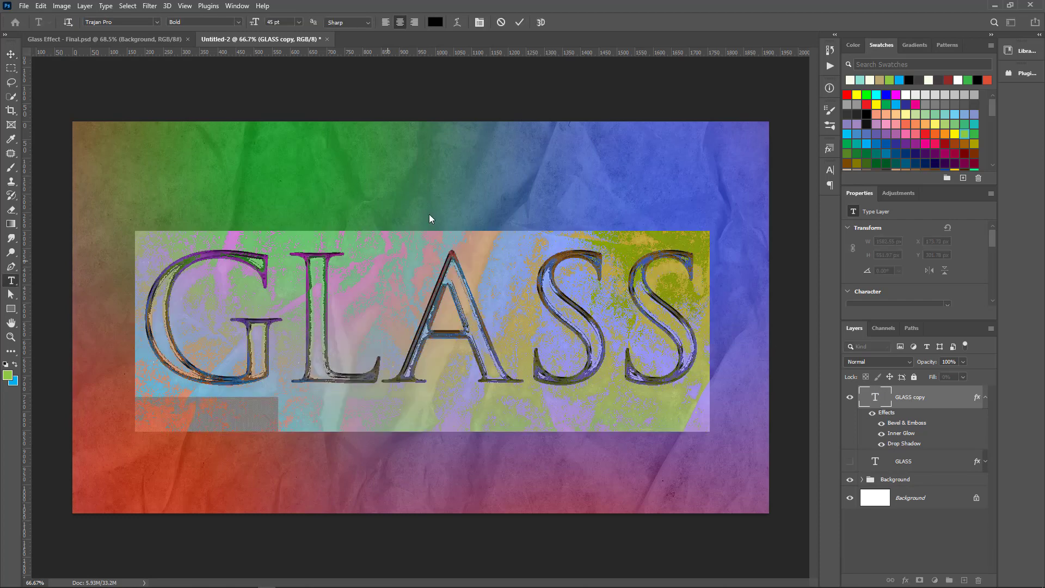
type("BLOCK")
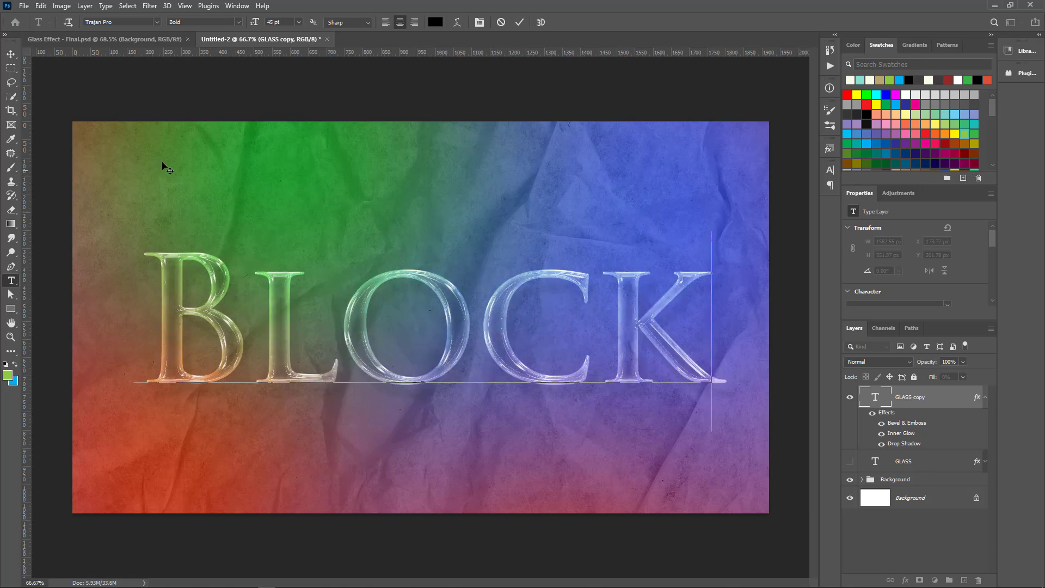
left_click(11, 54)
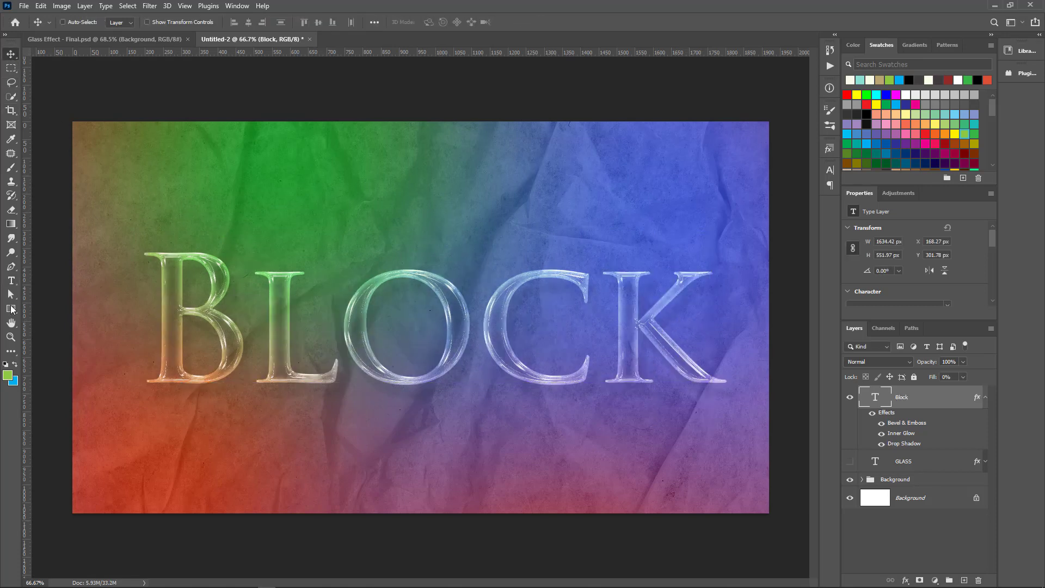
Draw a green rectangle about 175 by 172 px above the Block text
left_click(12, 309)
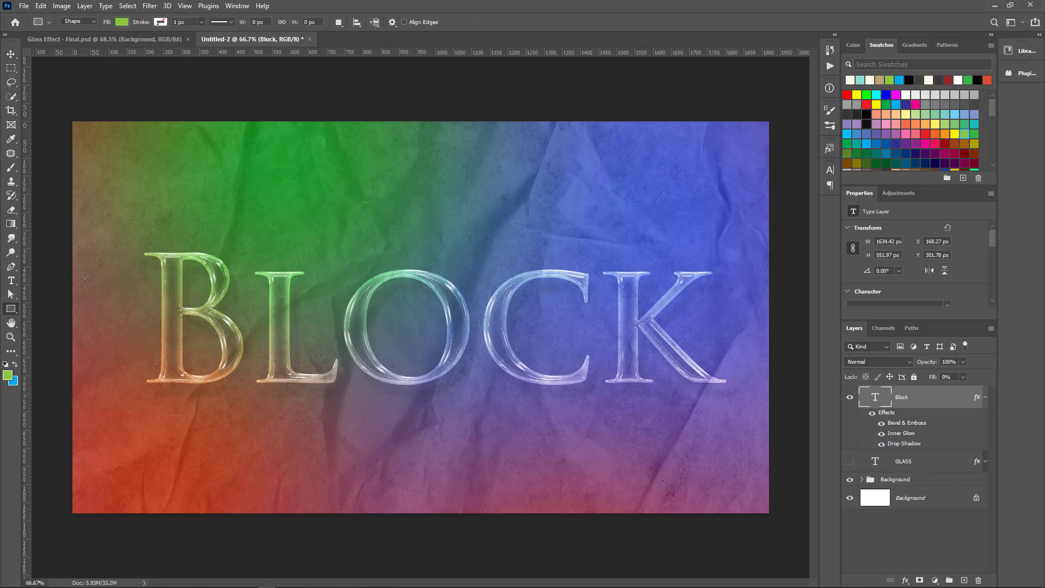
mouse_move(364, 159)
left_mouse_down()
mouse_move(385, 164)
mouse_move(394, 186)
mouse_move(464, 195)
left_mouse_up()
key("v")
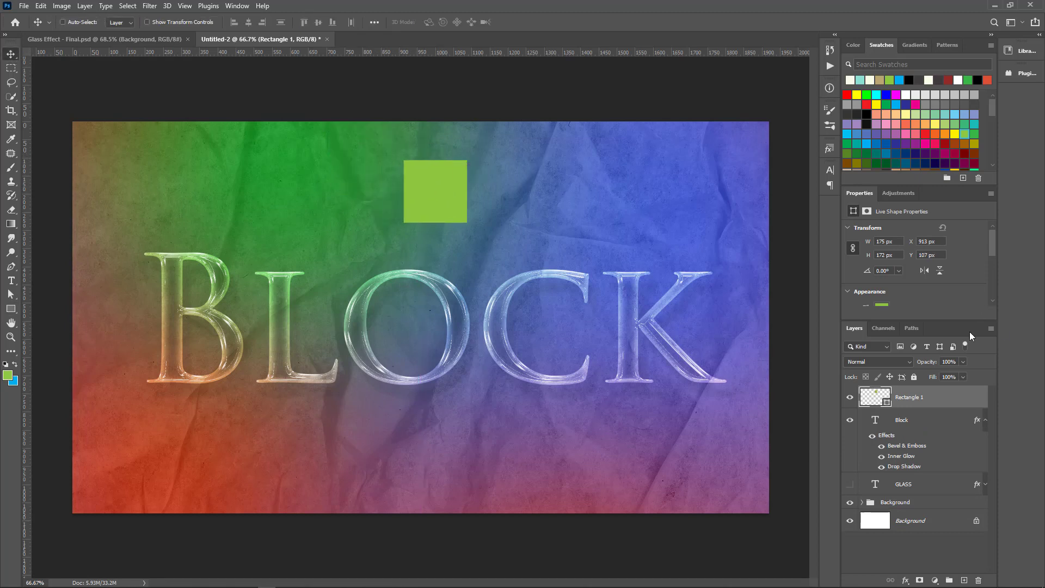
Copy the Block layer's glass effects onto the rectangle layer
left_click(984, 419)
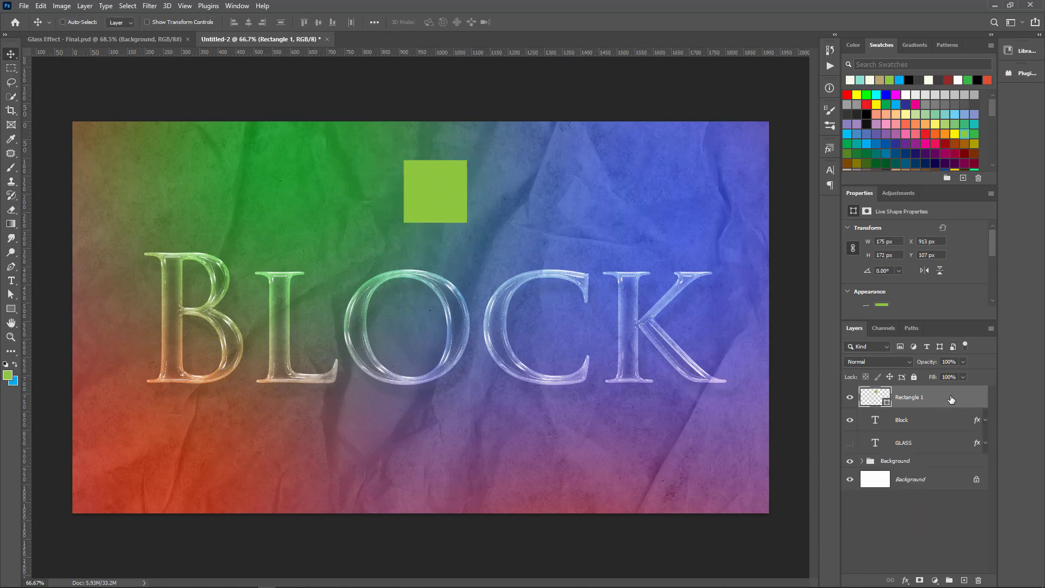
key("ctrl")
key("ctrl")
left_click_drag(979, 419, 975, 403)
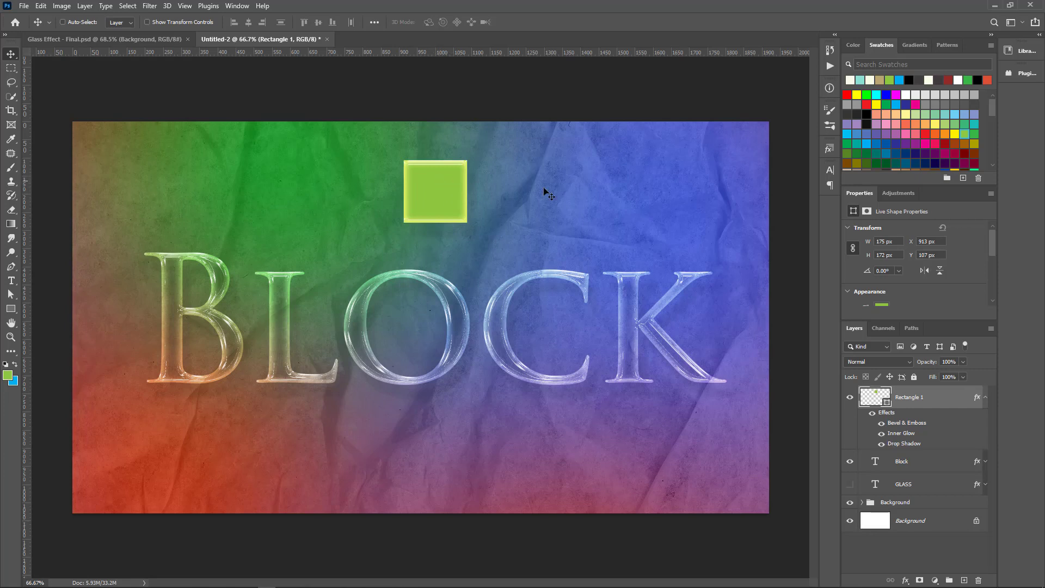
Set the rectangle layer's fill to 0% and move the shape below the letter K
left_click(963, 377)
left_click_drag(965, 389, 913, 390)
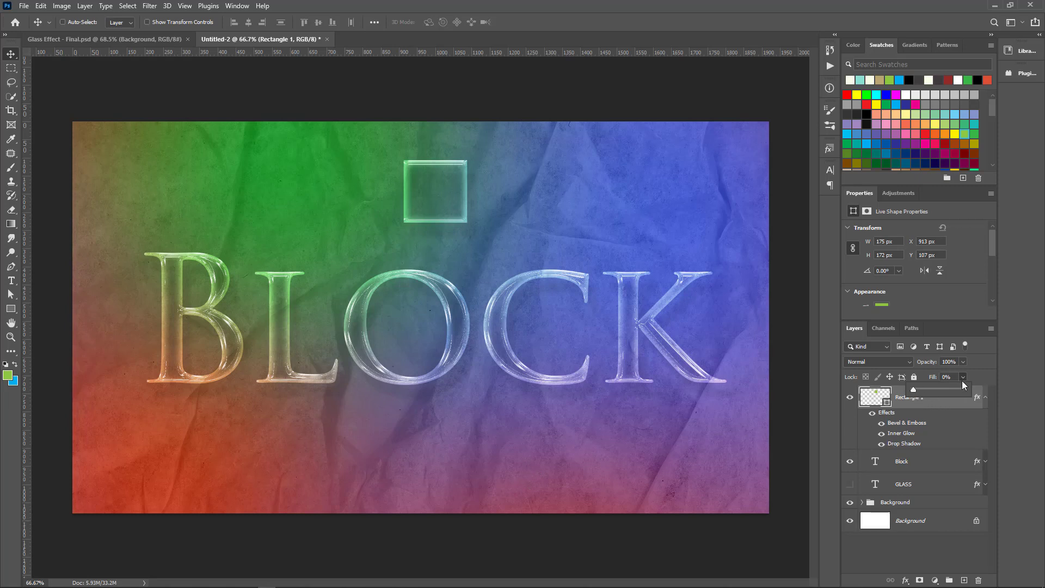
left_click(984, 376)
left_click_drag(438, 198, 700, 435)
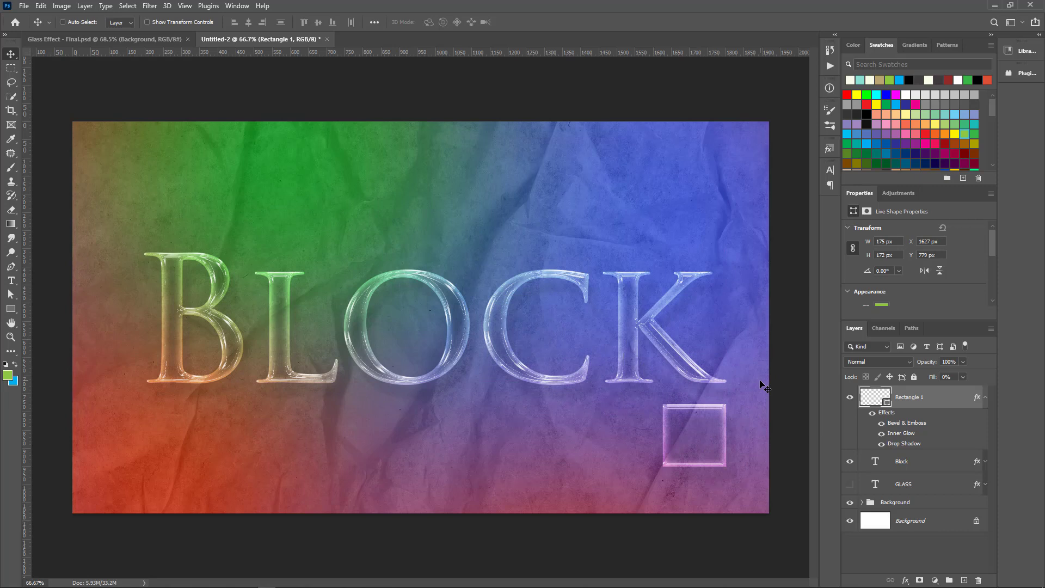
Collapse the rectangle layer's effects, hide the layer and select the Block text layer
left_click(985, 397)
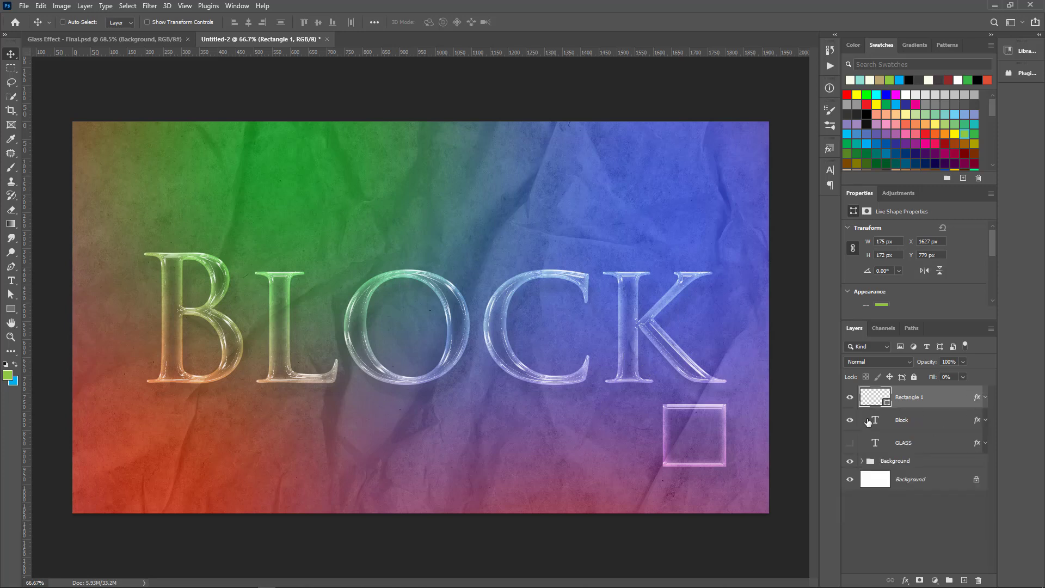
left_click(849, 398)
left_click(905, 426)
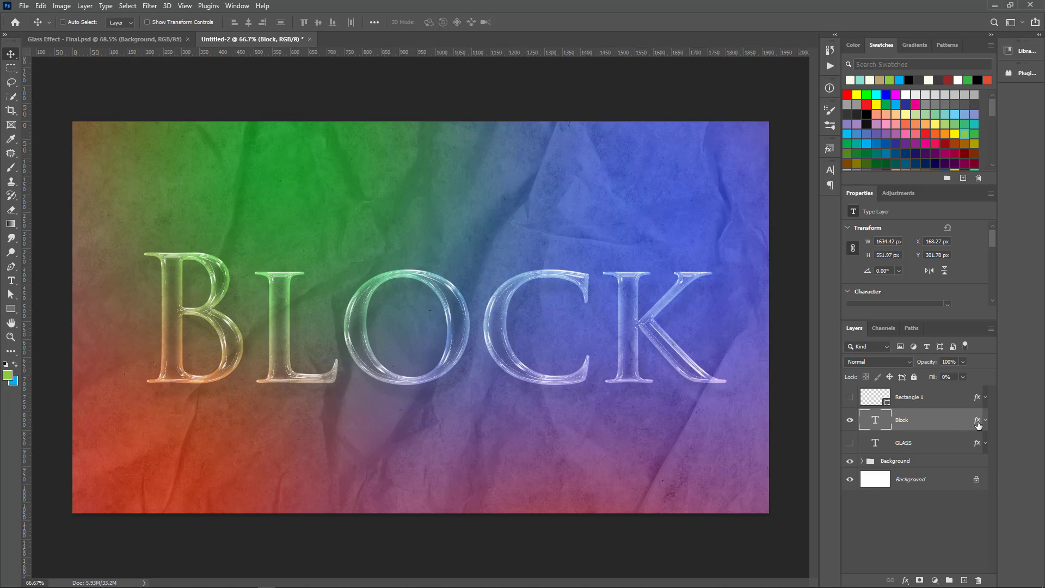
Show the Styles presets and start a new style from the Block layer
left_click(829, 150)
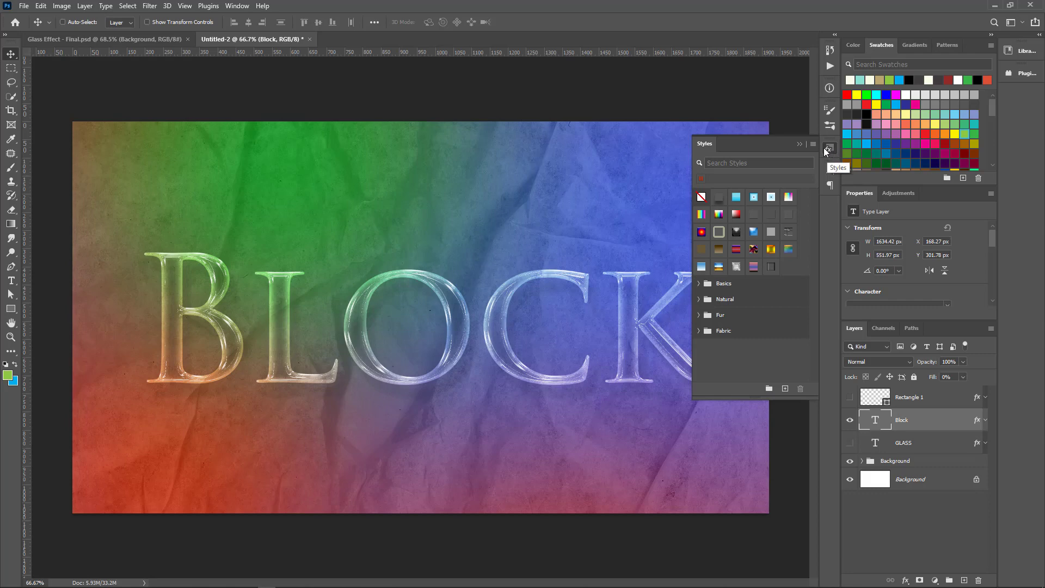
left_click(237, 6)
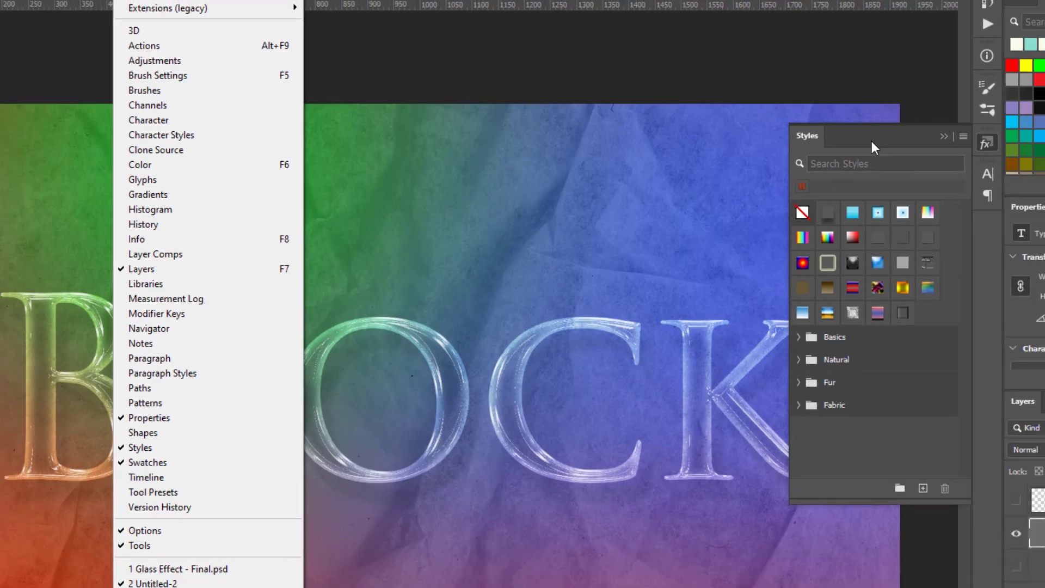
left_click(915, 135)
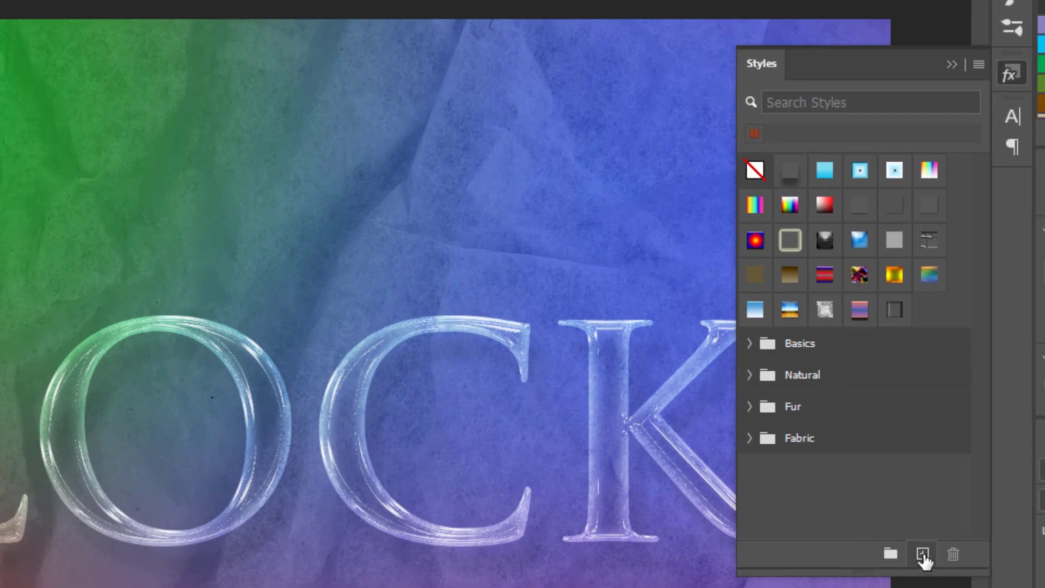
left_click(922, 554)
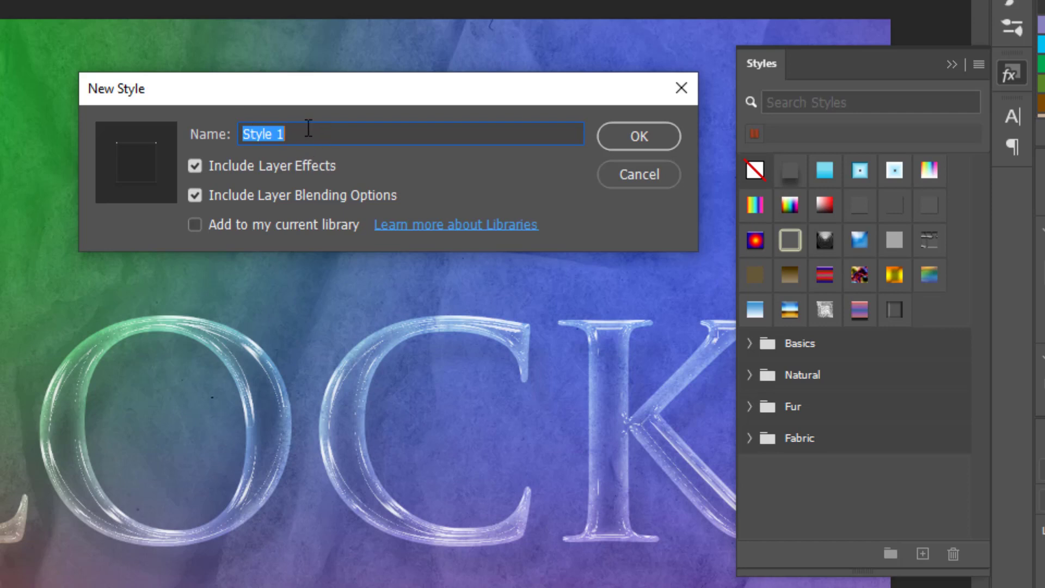
Name the new style Glass with the creator's name in front, and save it with layer effects and blending options included
type("G")
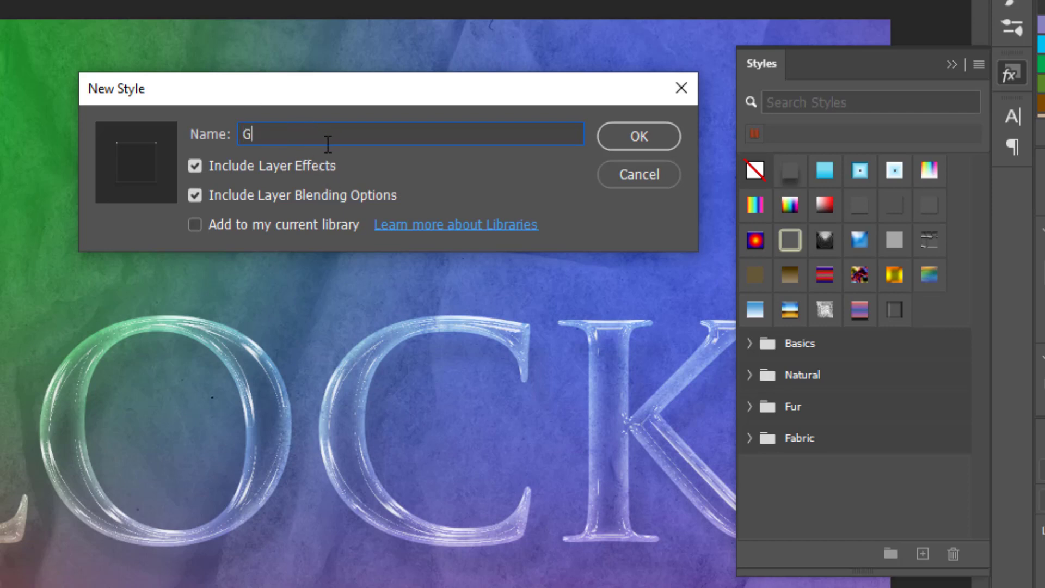
type("lass")
double_click(246, 135)
left_click(242, 132)
type("Tonye")
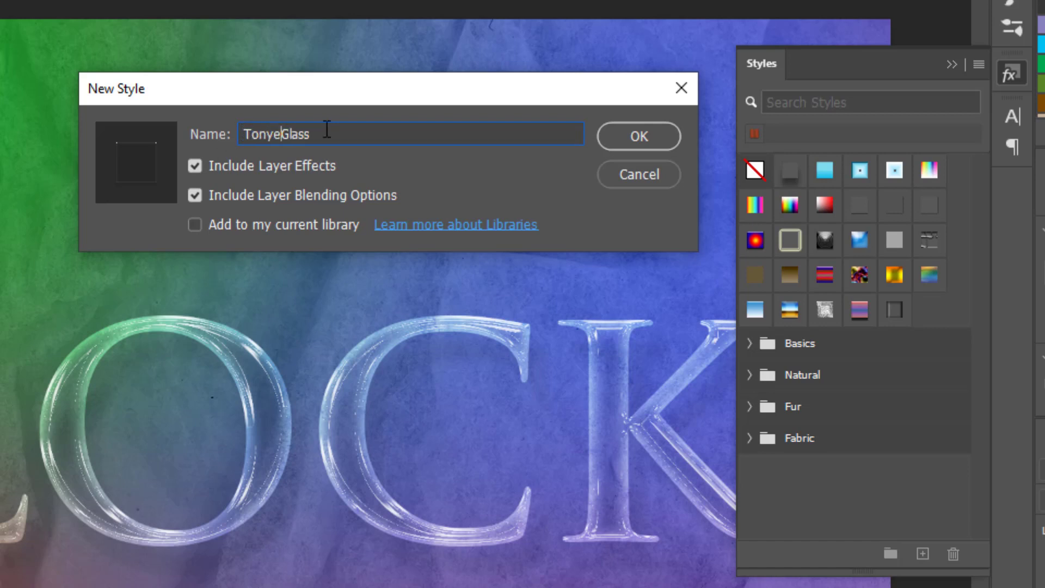
type("Creates")
left_click(641, 138)
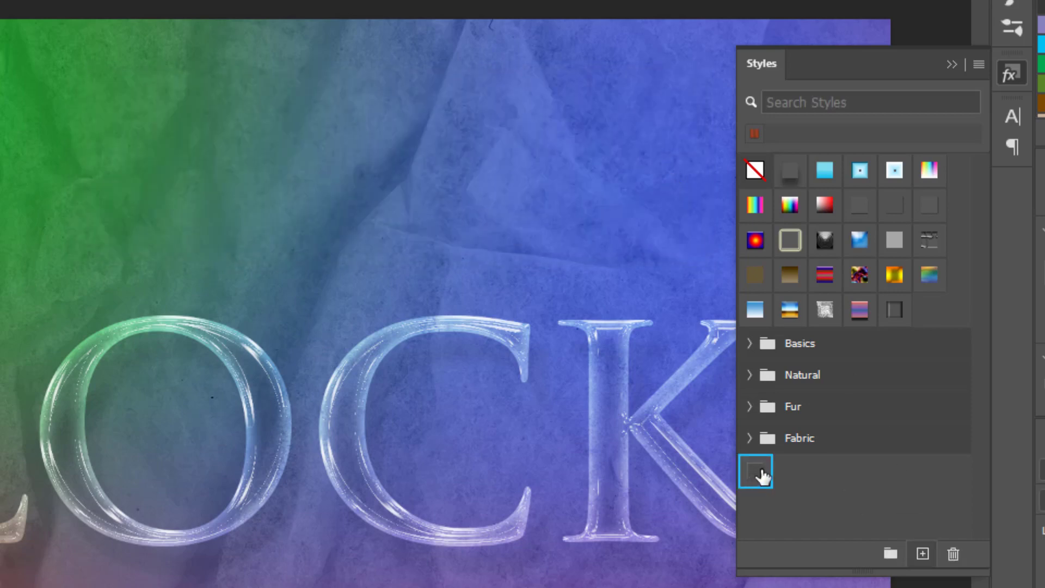